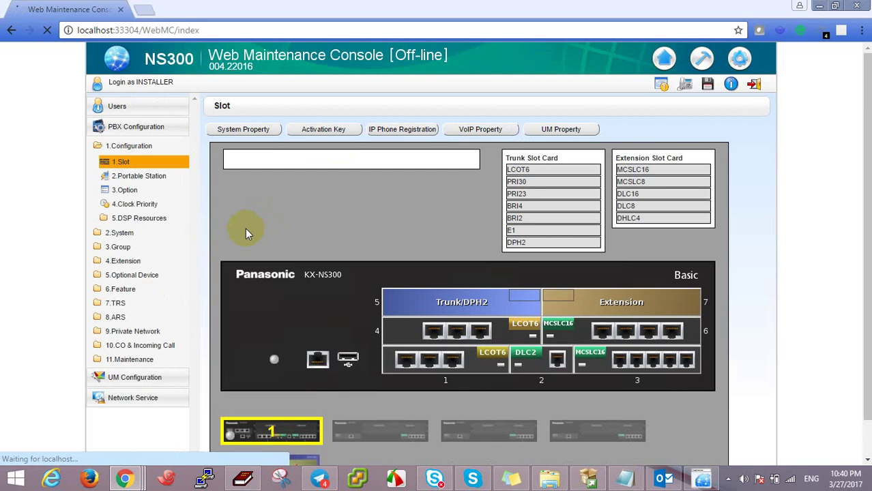
# Step: Decline Chrome's offer to save the password and select the KX-NS300 chassis on the Slot page
pyautogui.scroll(-1, 380, 173)
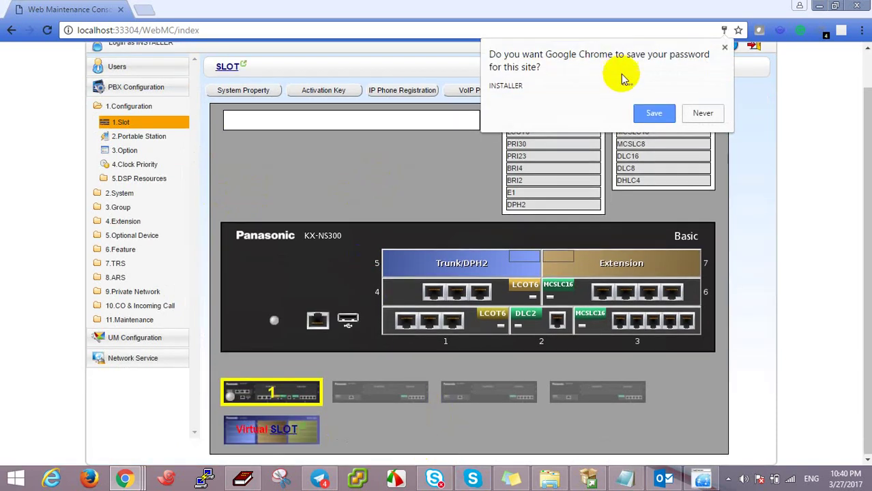
pyautogui.click(709, 113)
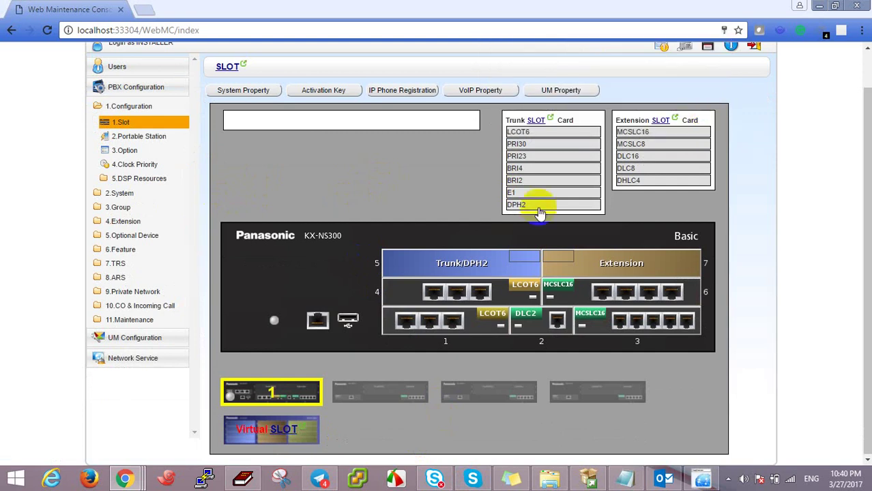
pyautogui.click(302, 316)
# Step: Launch Notepad from the Windows Run box with a blank note
pyautogui.press('super+r')
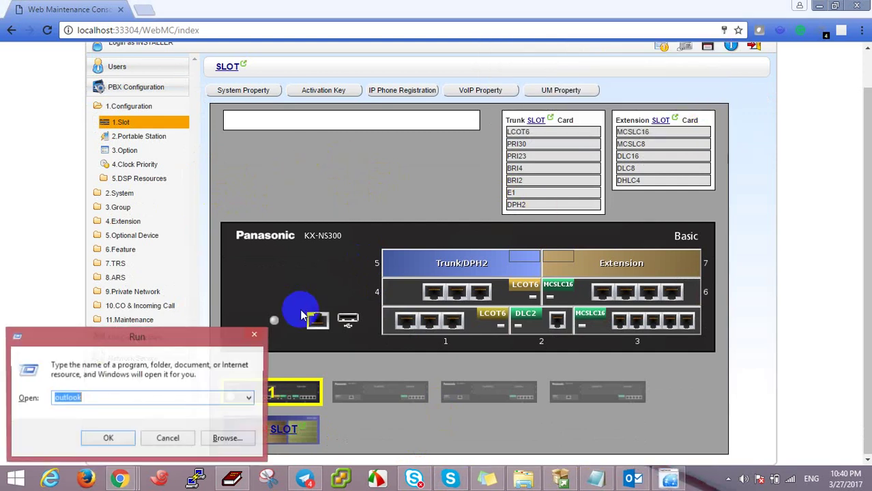
pyautogui.write('notepad')
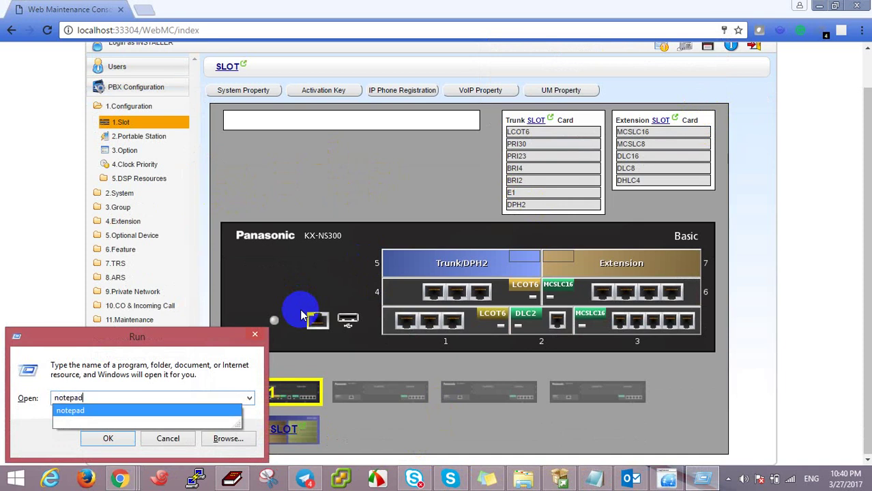
pyautogui.press('Return')
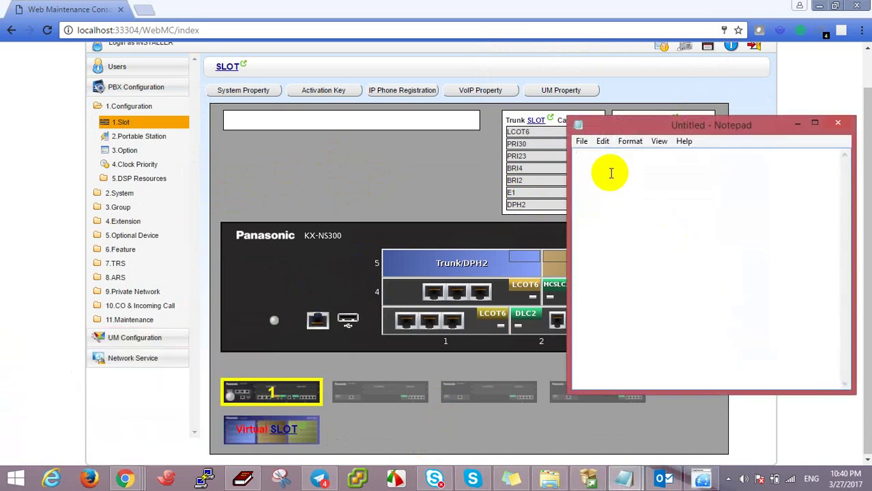
# Step: Write the note 'steep 1 to enable CO line for PABX', fixing typos along the way
pyautogui.write('steep 1 configure')
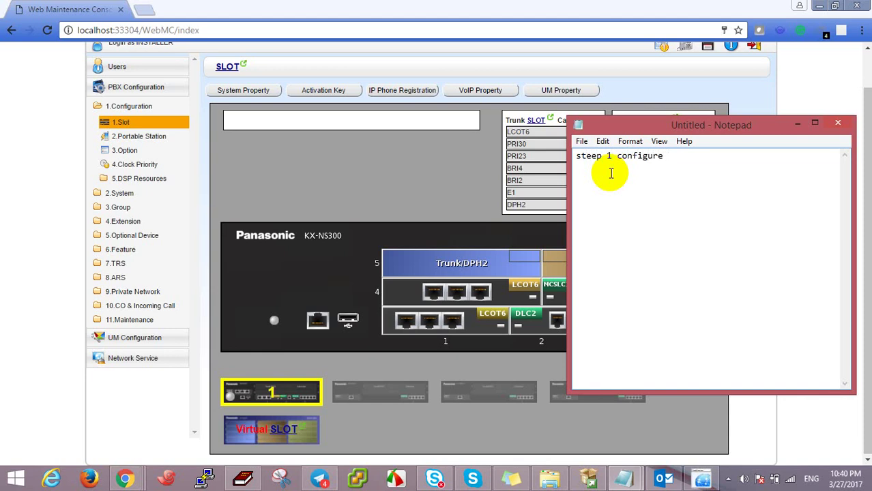
pyautogui.press('BackSpace')
pyautogui.press('BackSpace')
pyautogui.press('BackSpace')
pyautogui.press('BackSpace')
pyautogui.press('BackSpace')
pyautogui.press('BackSpace')
pyautogui.press('BackSpace')
pyautogui.press('BackSpace')
pyautogui.press('BackSpace')
pyautogui.write('to enable co lin')
pyautogui.press('BackSpace')
pyautogui.press('BackSpace')
pyautogui.press('BackSpace')
pyautogui.press('BackSpace')
pyautogui.write('CO l')
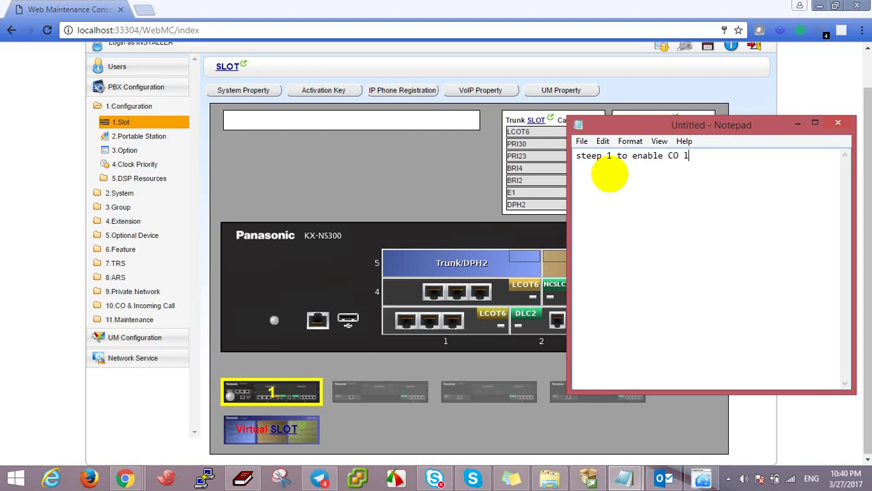
pyautogui.write('ine fro')
pyautogui.press('BackSpace')
pyautogui.press('BackSpace')
pyautogui.write('or PA')
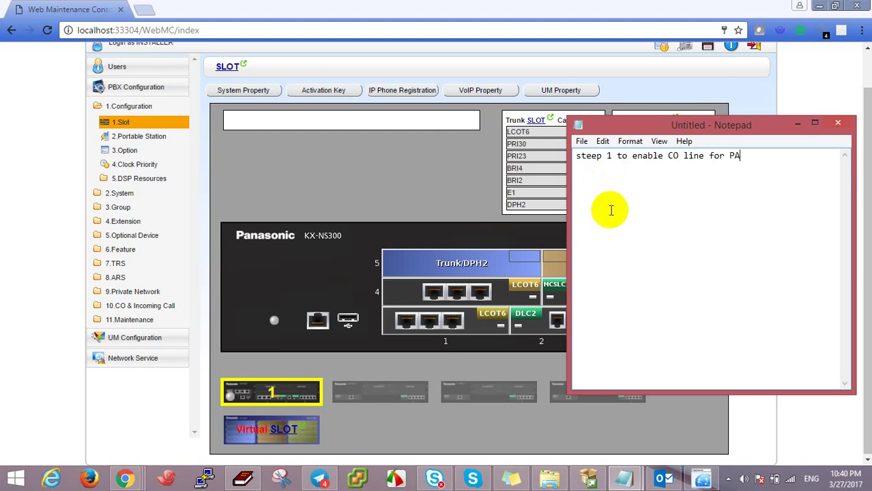
pyautogui.write('NBX')
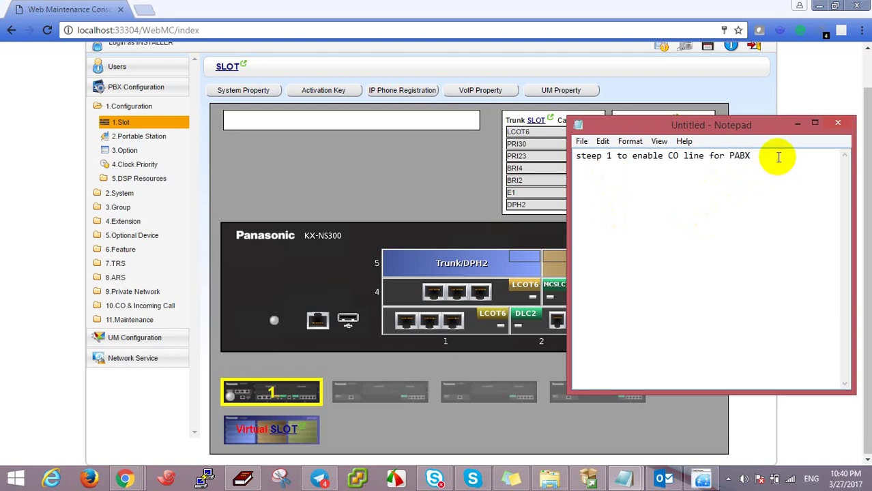
pyautogui.click(369, 193)
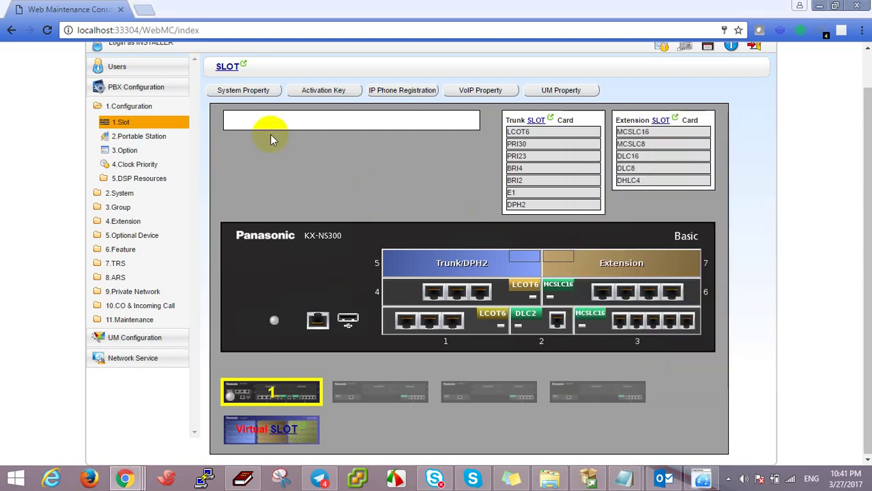
# Step: Open the Port Property table of the LCOT6 trunk card in slot 1
pyautogui.click(122, 124)
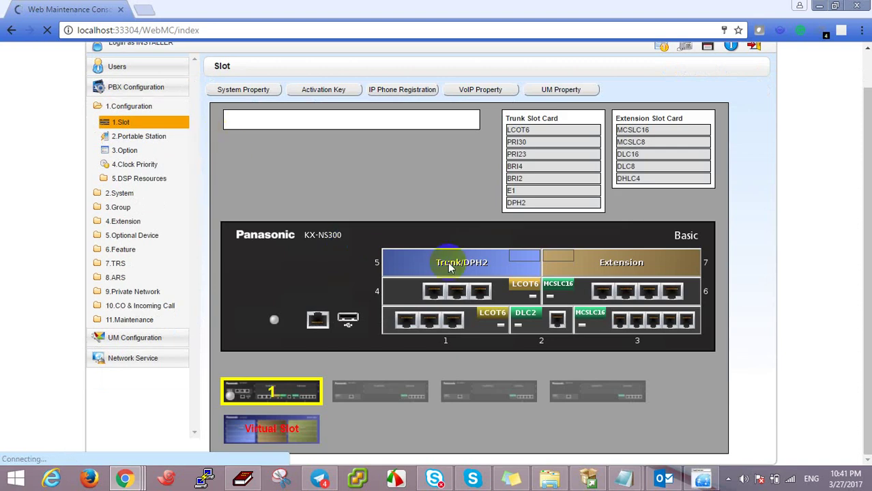
pyautogui.click(454, 322)
pyautogui.click(485, 298)
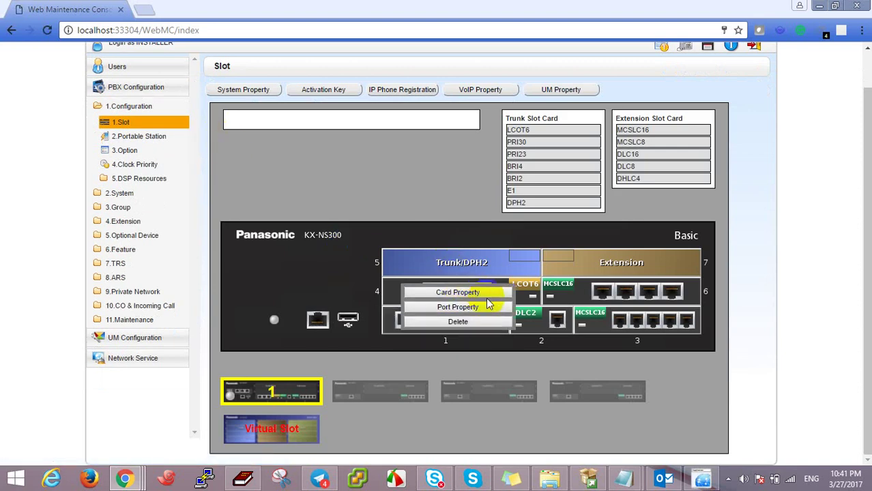
pyautogui.click(547, 324)
pyautogui.click(571, 269)
pyautogui.click(535, 287)
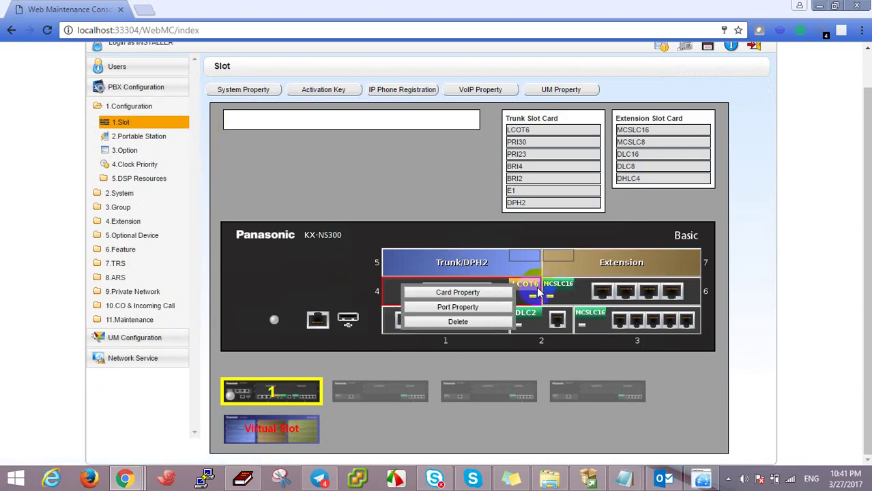
pyautogui.click(475, 308)
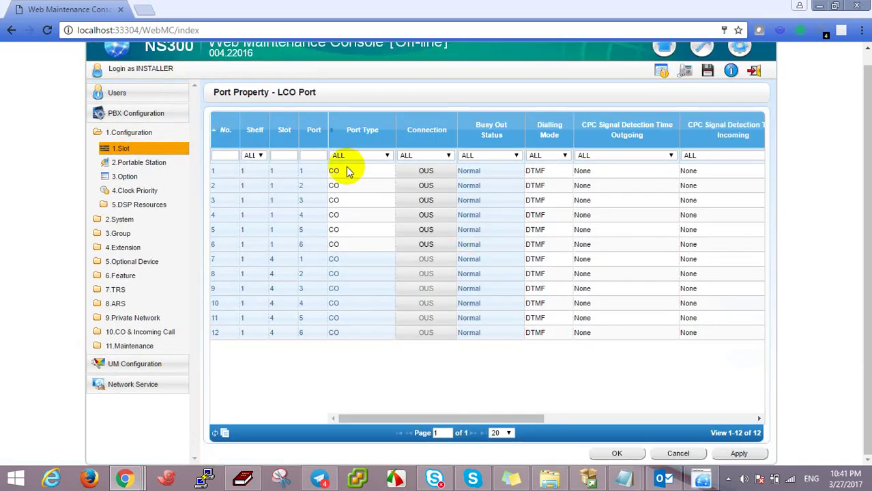
pyautogui.click(355, 170)
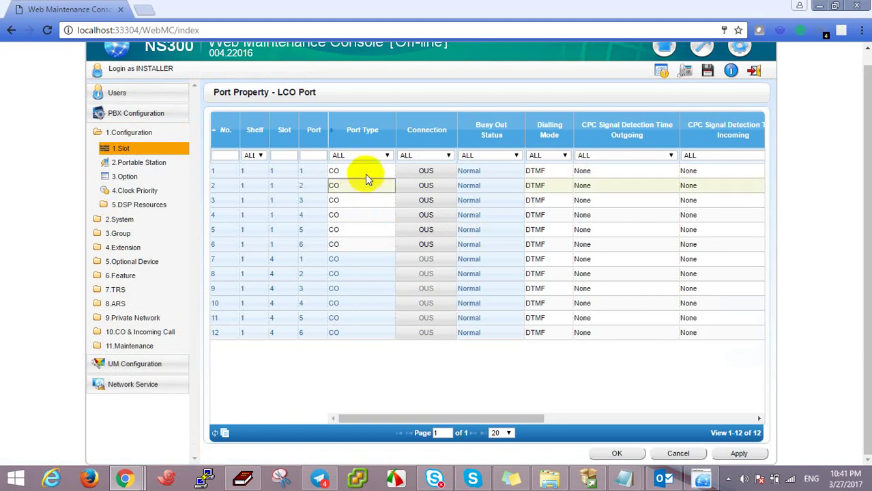
pyautogui.click(364, 191)
pyautogui.click(365, 202)
pyautogui.click(361, 217)
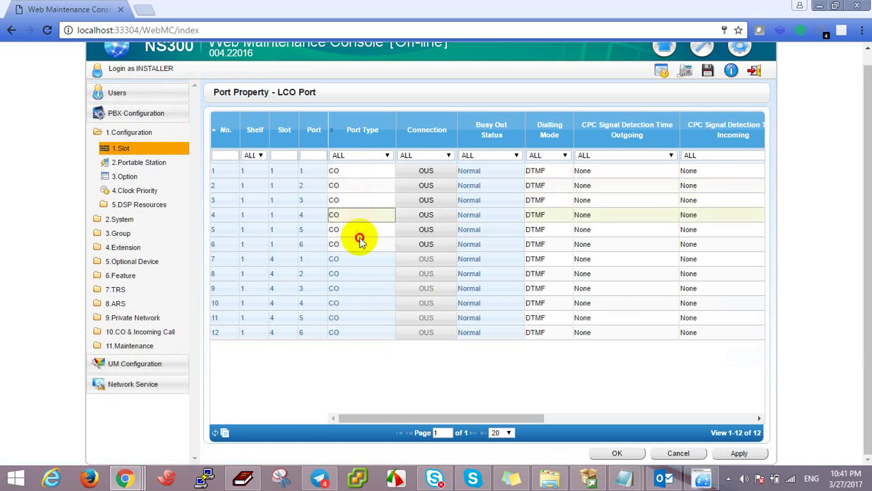
pyautogui.click(387, 244)
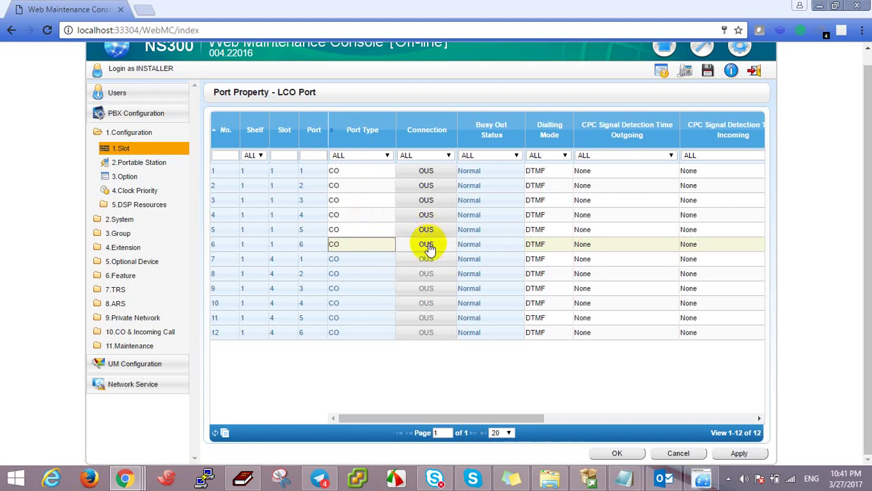
pyautogui.click(425, 173)
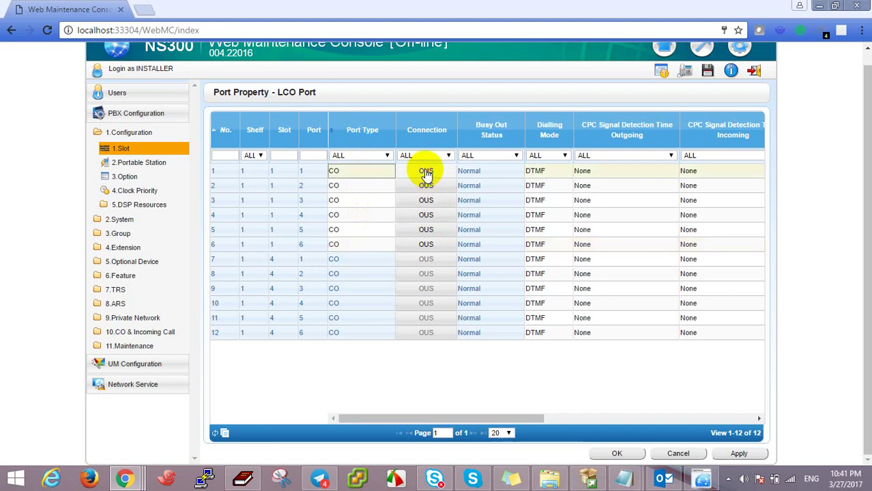
pyautogui.click(425, 247)
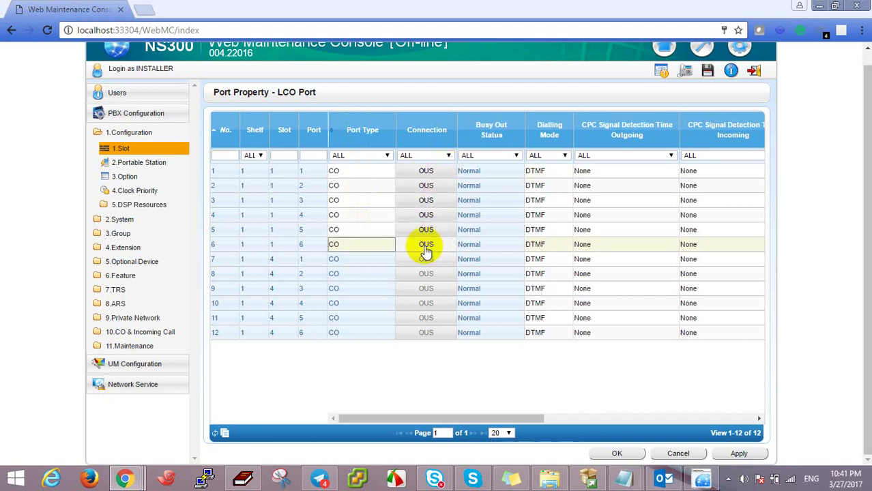
pyautogui.click(551, 247)
pyautogui.click(569, 244)
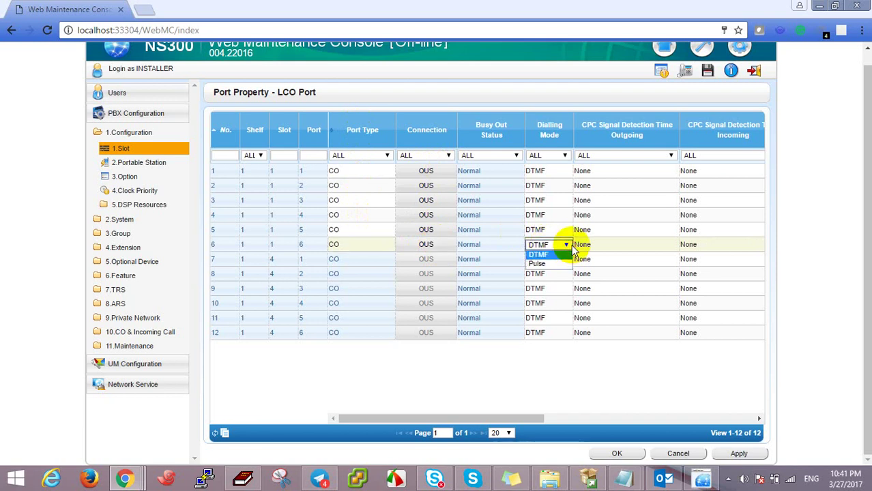
pyautogui.click(569, 245)
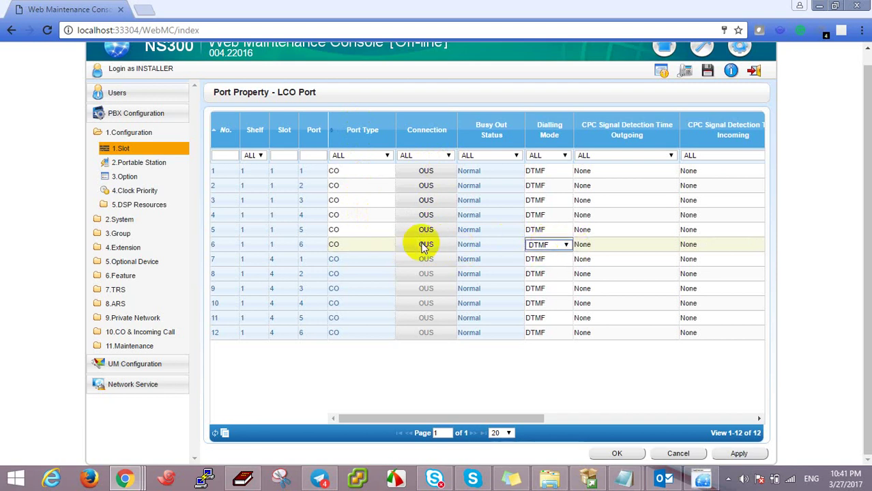
pyautogui.click(363, 246)
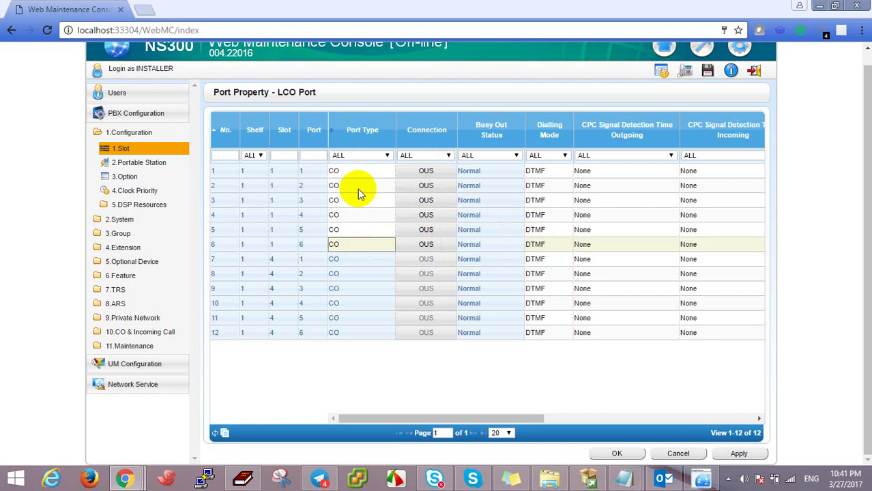
pyautogui.click(355, 171)
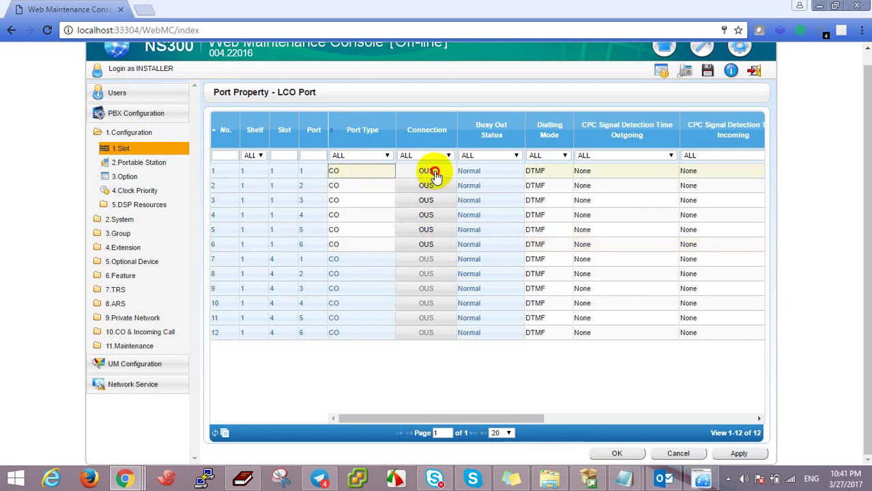
# Step: View the card settings of the slot 4 LCO card from the Slot overview
pyautogui.click(133, 155)
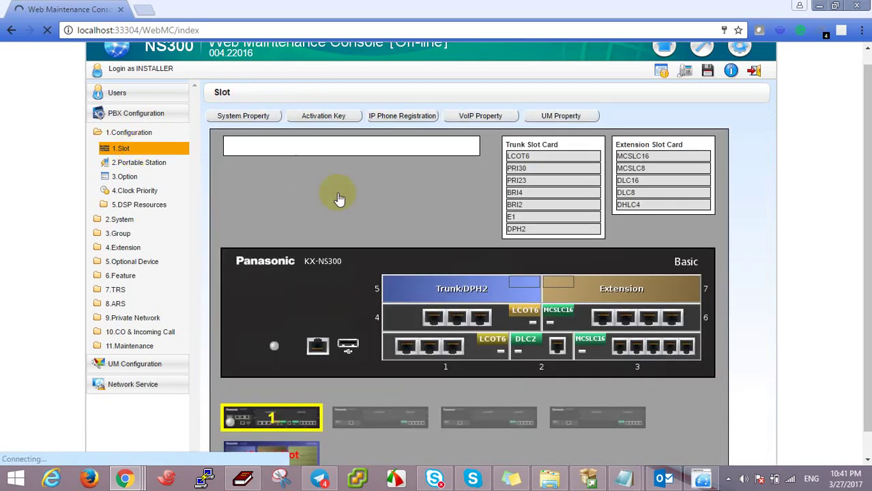
pyautogui.scroll(-1, 439, 322)
pyautogui.click(446, 301)
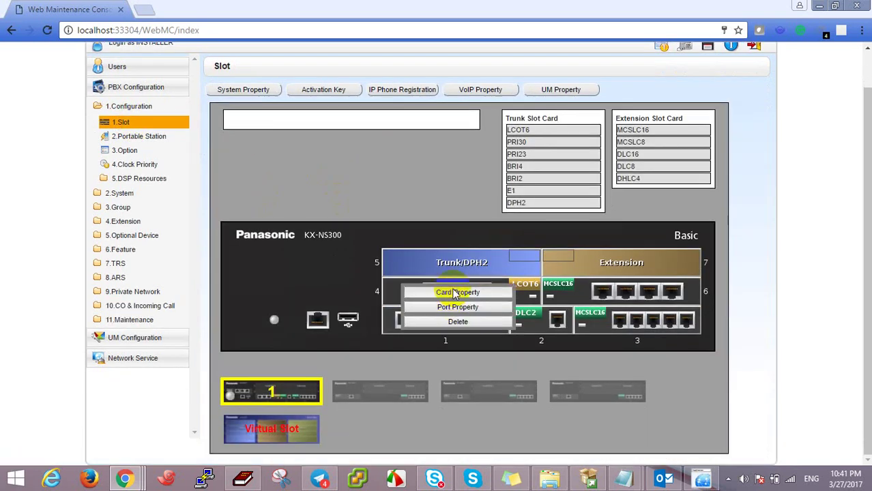
pyautogui.click(456, 292)
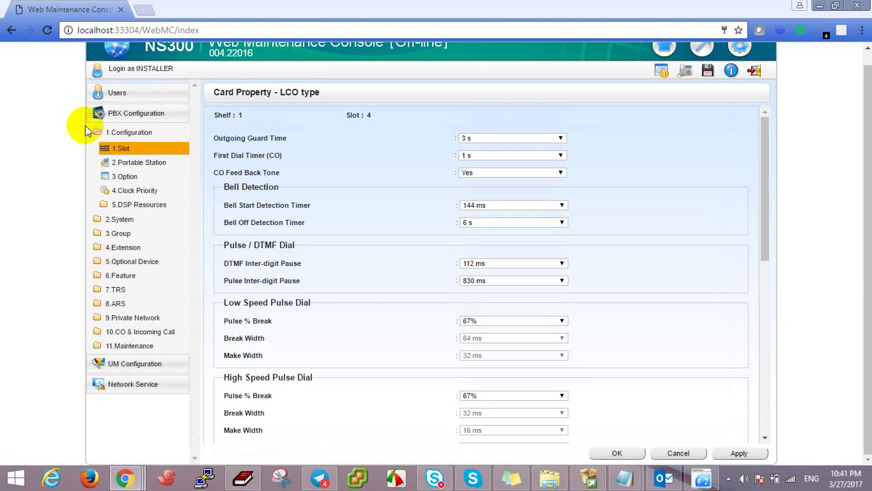
# Step: Open the slot 1 LCO card's Port Property table and select CO port 4
pyautogui.click(120, 150)
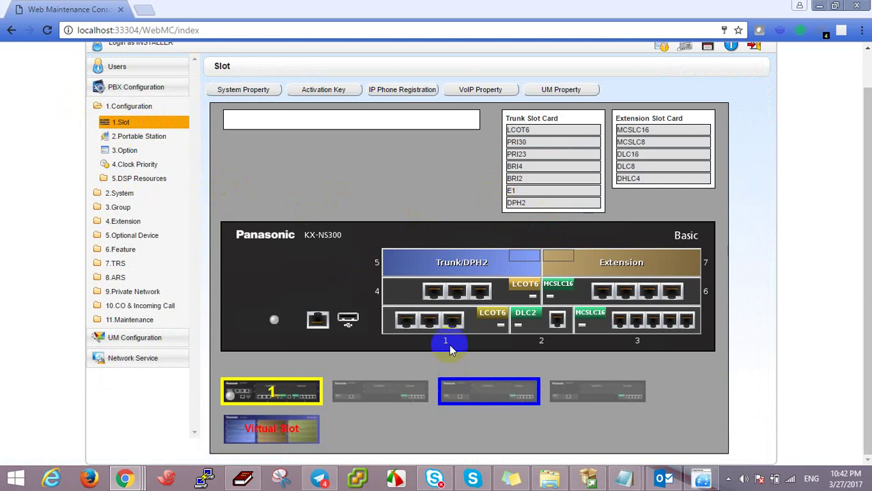
pyautogui.click(415, 298)
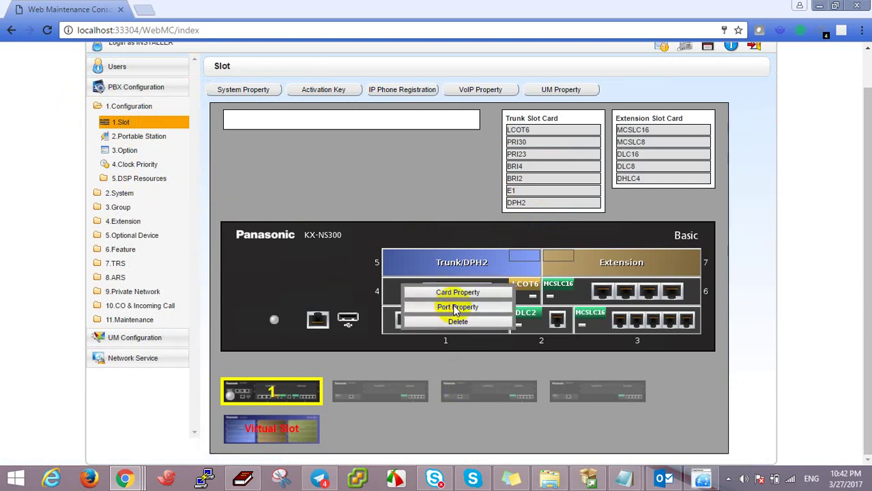
pyautogui.click(455, 308)
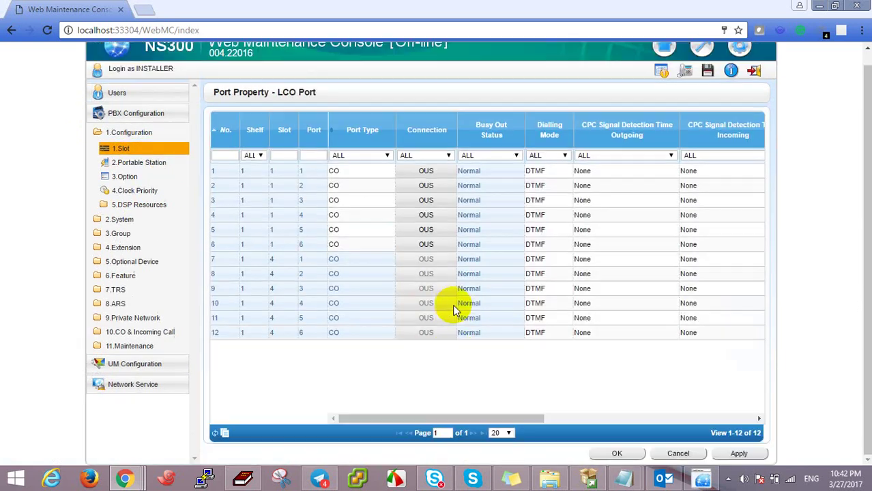
pyautogui.click(426, 215)
pyautogui.moveTo(623, 478)
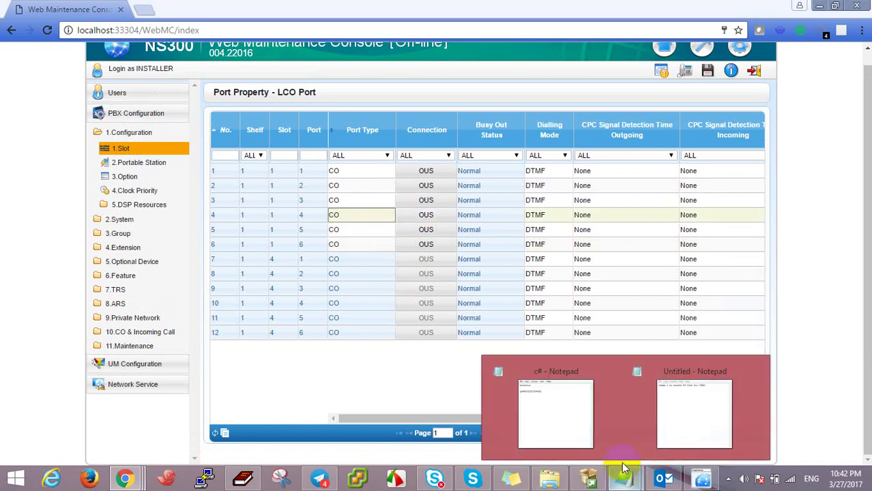
pyautogui.click(685, 404)
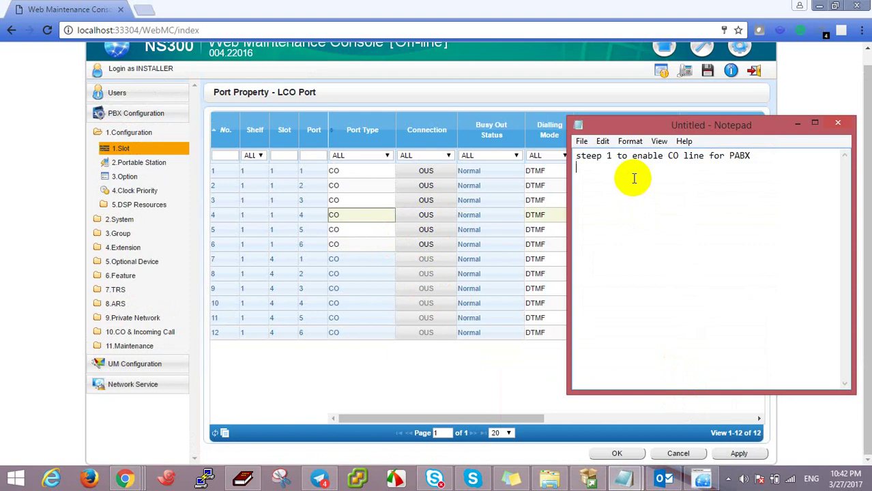
# Step: Add the note line 'we must change CO ous to IN and save is ok'
pyautogui.write('we must changer')
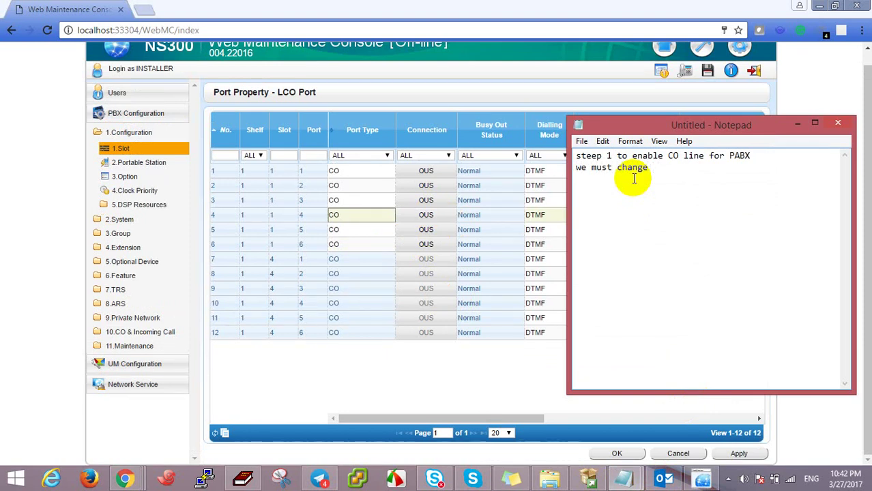
pyautogui.write('CO out')
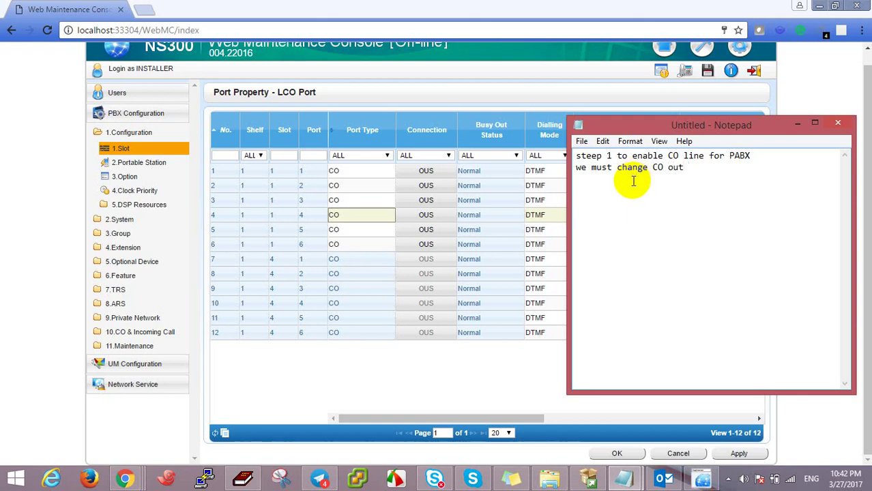
pyautogui.press('BackSpace')
pyautogui.press('BackSpace')
pyautogui.write('s to In')
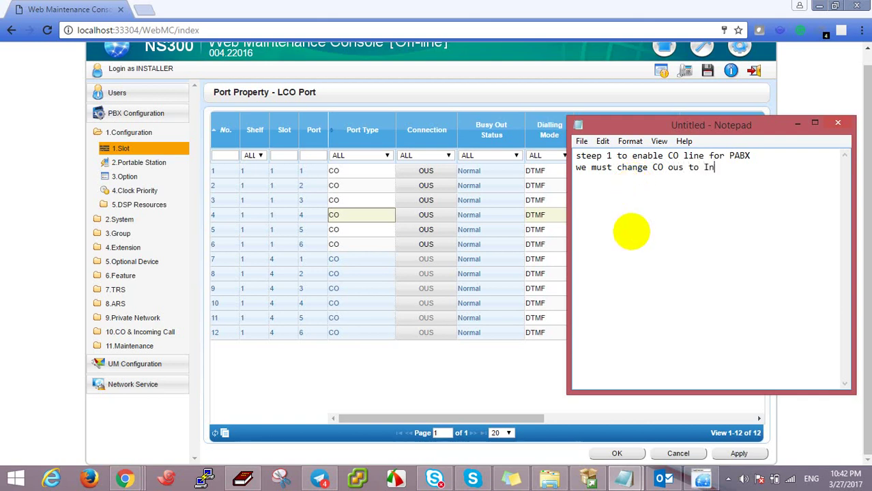
pyautogui.press('BackSpace')
pyautogui.write('N ')
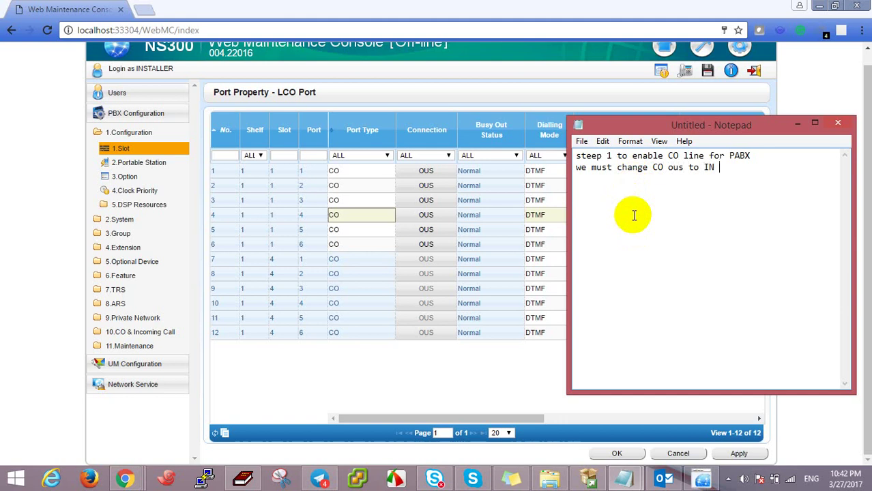
pyautogui.write('and save is ok')
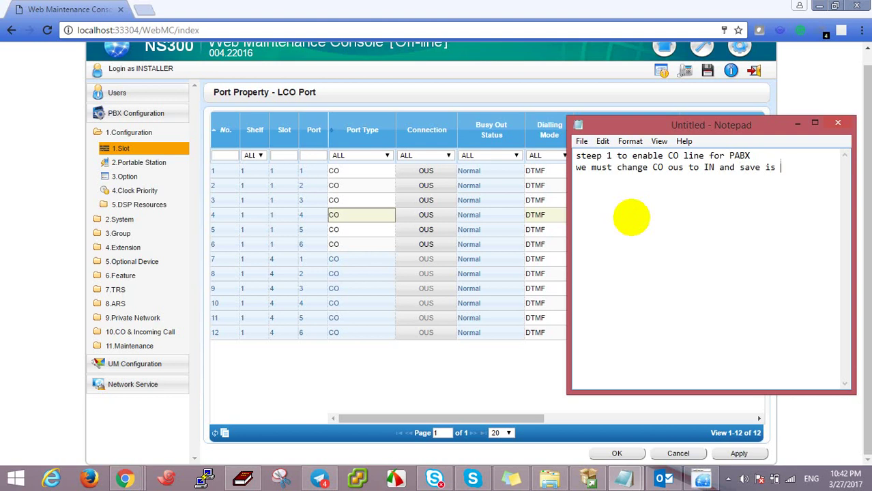
pyautogui.click(362, 211)
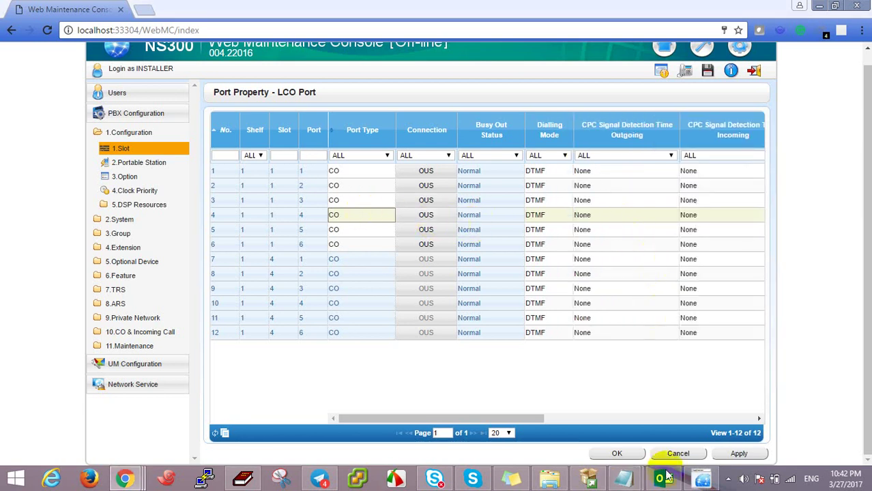
pyautogui.click(347, 230)
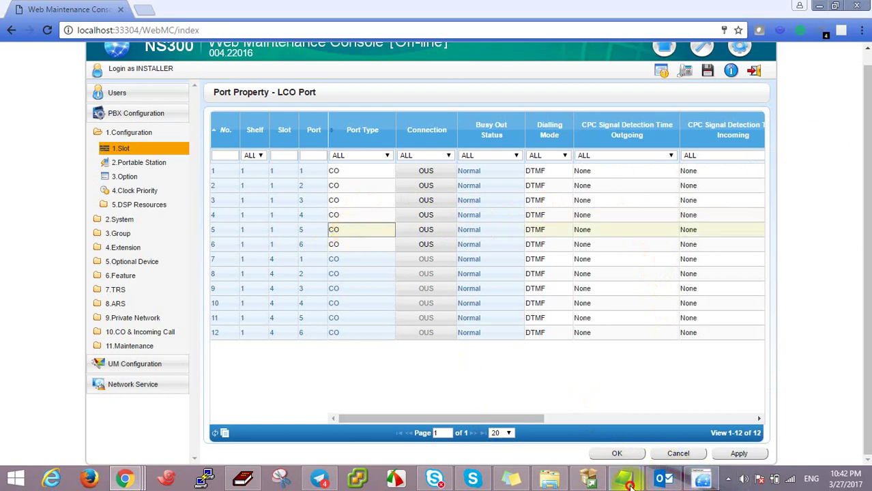
# Step: Add a third note line: 'if we have 6 co we must enable 6 co'
pyautogui.moveTo(626, 480)
pyautogui.click(691, 443)
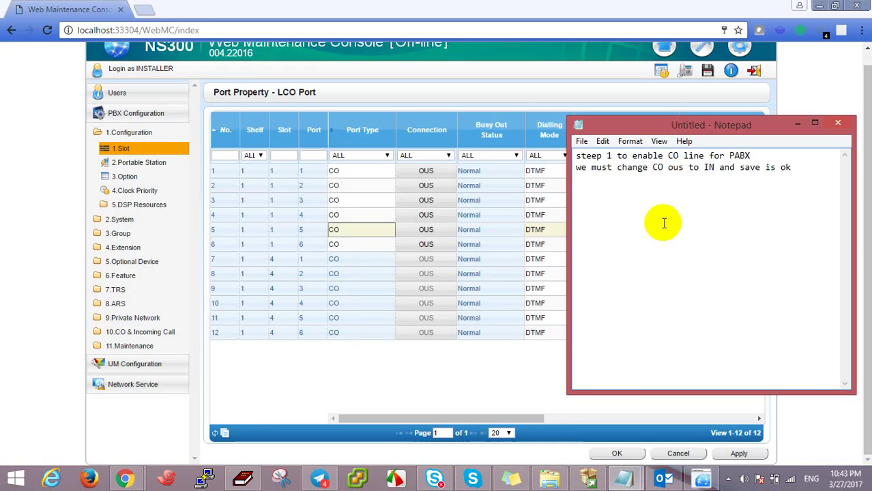
pyautogui.press('Return')
pyautogui.write('if we have 6 co ')
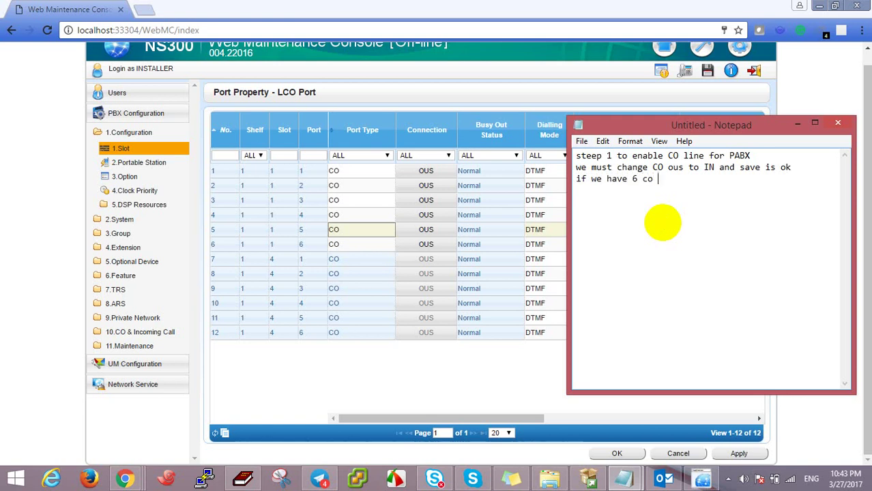
pyautogui.write('we ')
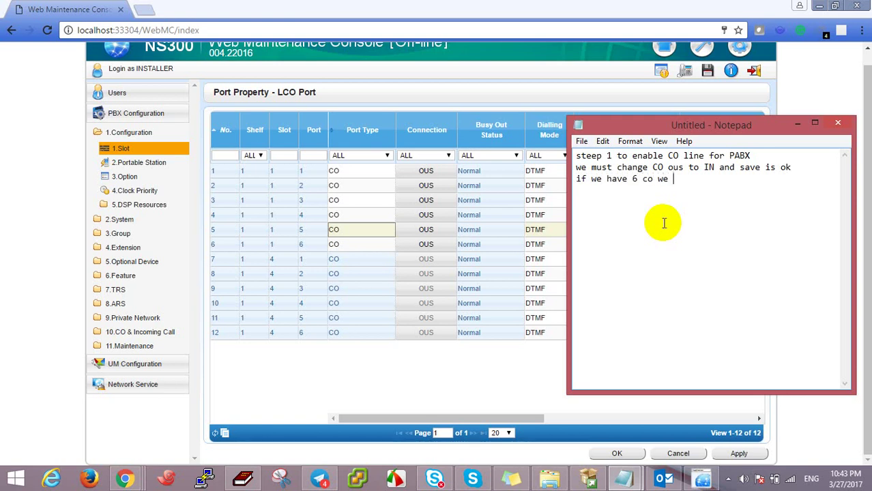
pyautogui.write('must enable all')
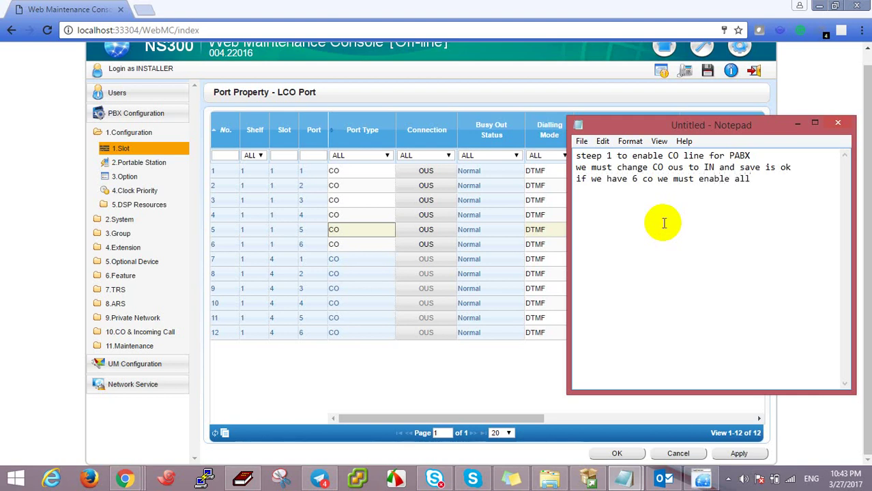
pyautogui.press('BackSpace')
pyautogui.press('BackSpace')
pyautogui.press('BackSpace')
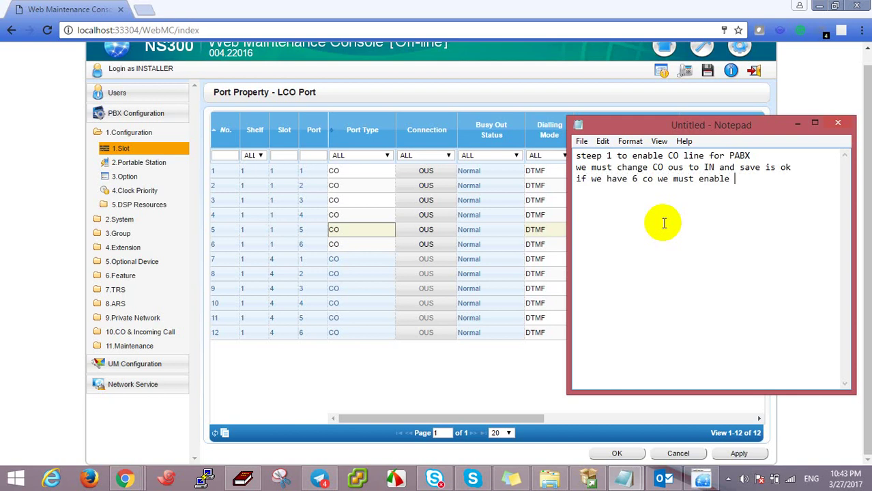
pyautogui.write('6 c')
pyautogui.write('o')
# Step: Select CO ports 1 through 5 in the LCO Port table
pyautogui.click(366, 170)
pyautogui.click(365, 188)
pyautogui.click(362, 201)
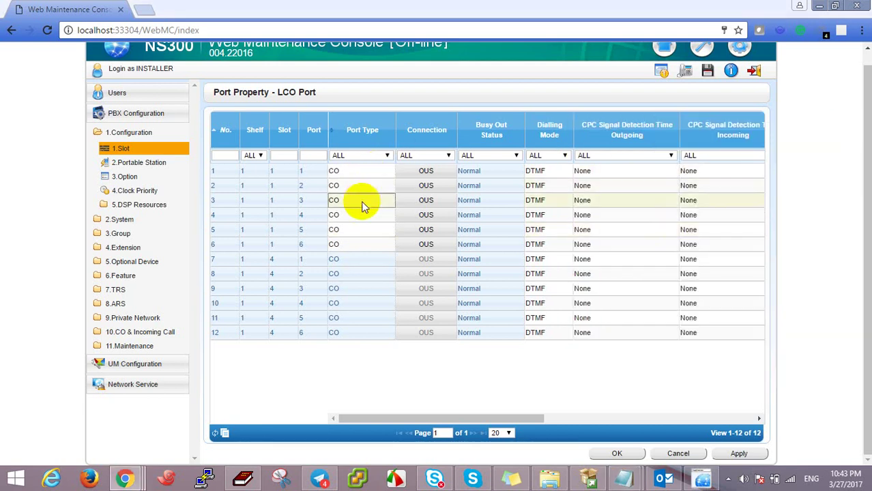
pyautogui.click(361, 217)
pyautogui.click(361, 230)
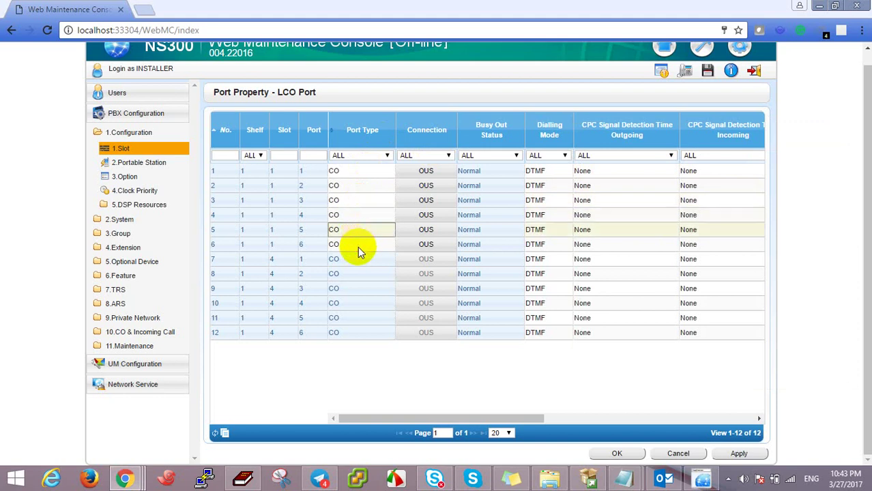
# Step: Go through the Connection setting for CO ports 1–6, then apply and confirm with OK
pyautogui.click(424, 171)
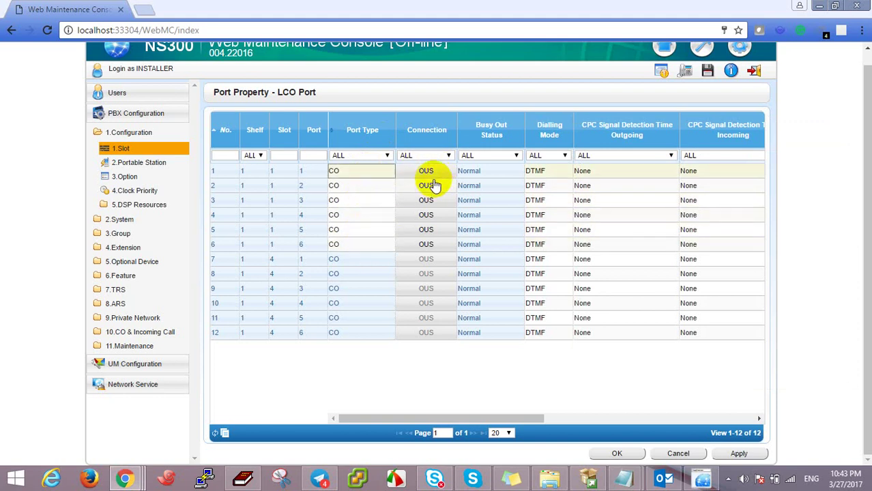
pyautogui.click(424, 187)
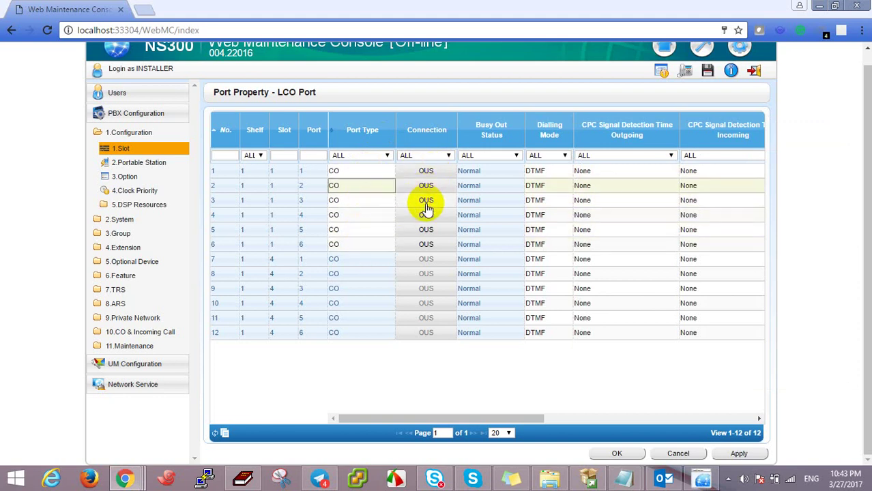
pyautogui.click(425, 202)
pyautogui.click(424, 216)
pyautogui.click(424, 231)
pyautogui.click(426, 244)
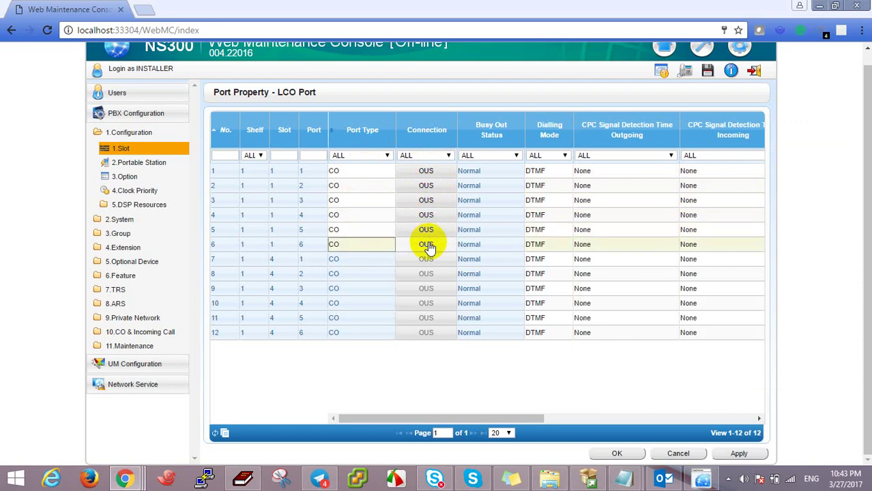
pyautogui.click(739, 453)
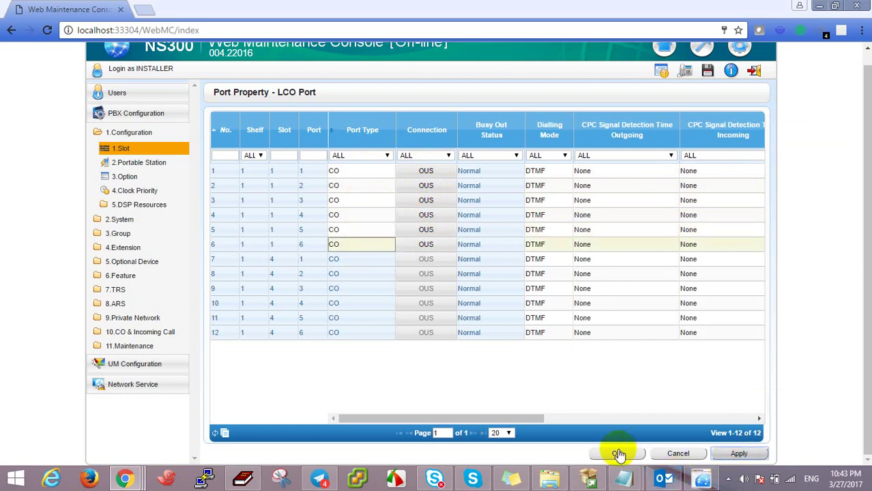
pyautogui.click(618, 453)
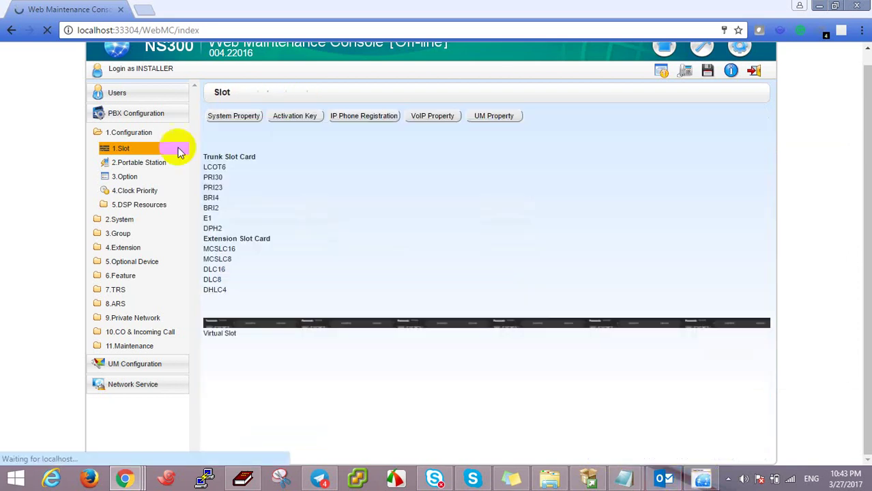
# Step: Navigate the tree to 4.Extension > 1.Wired Extension > 1.Extension Settings
pyautogui.scroll(-1, 143, 154)
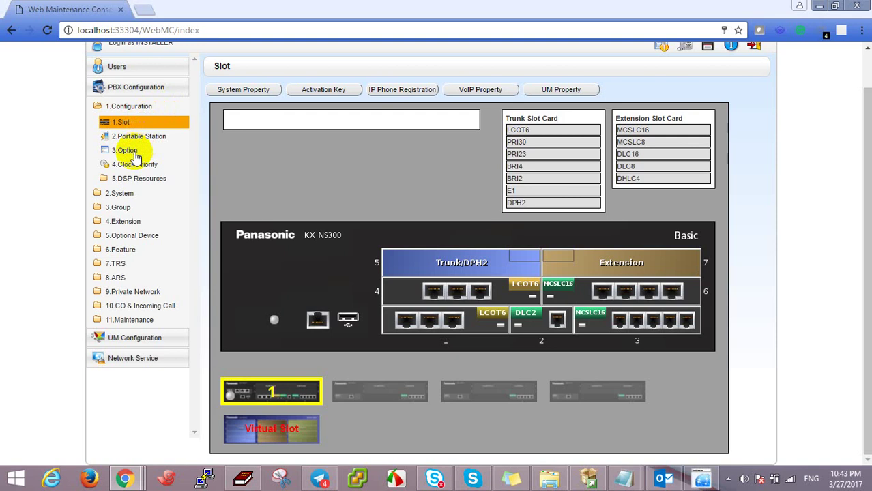
pyautogui.click(131, 125)
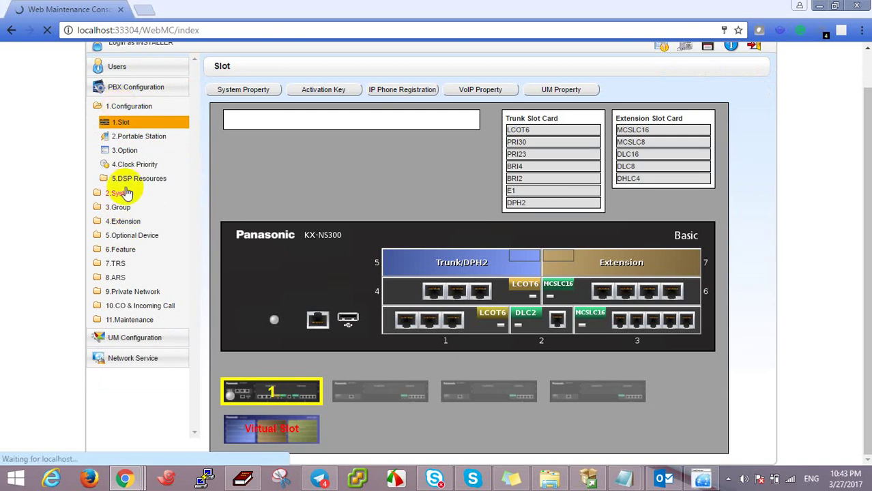
pyautogui.click(122, 221)
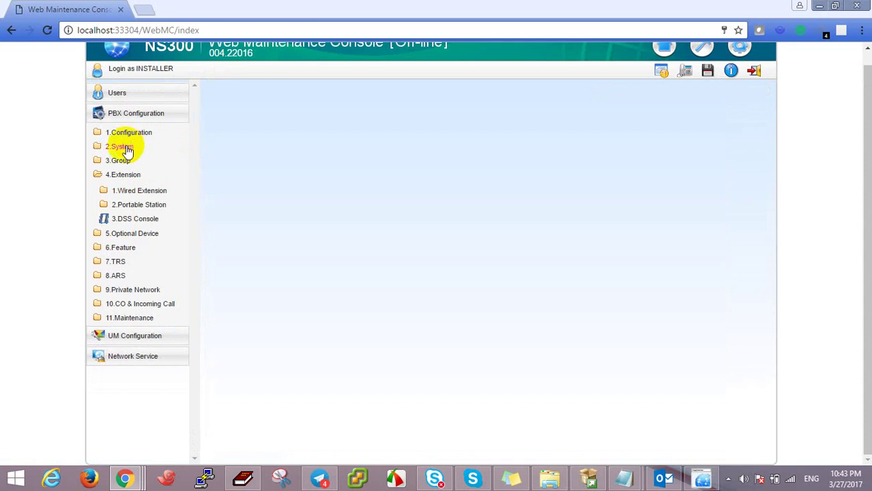
pyautogui.click(125, 175)
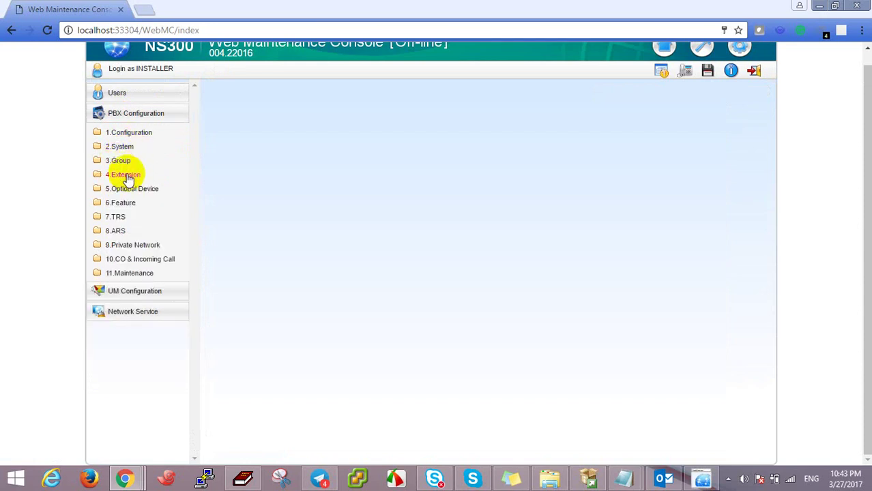
pyautogui.click(124, 174)
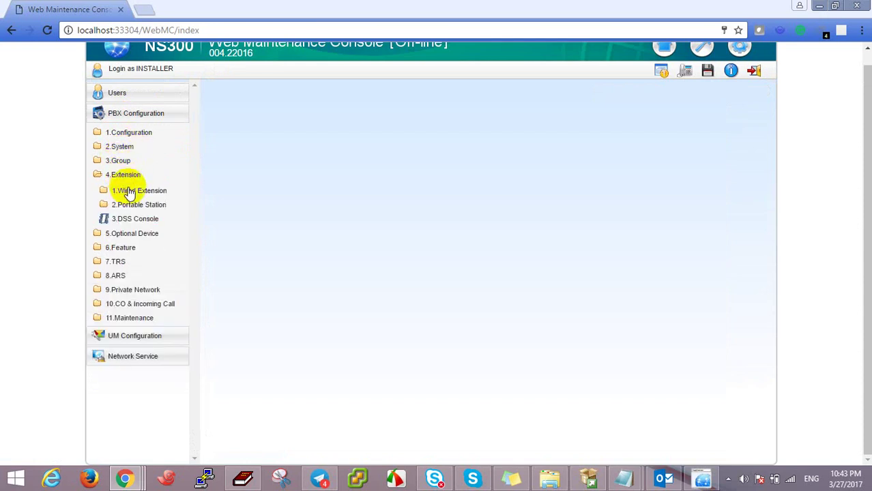
pyautogui.click(130, 193)
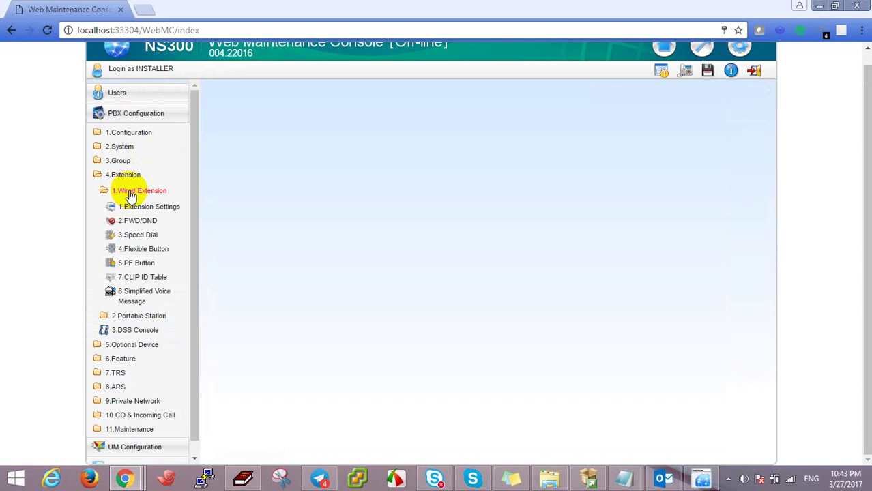
pyautogui.click(136, 208)
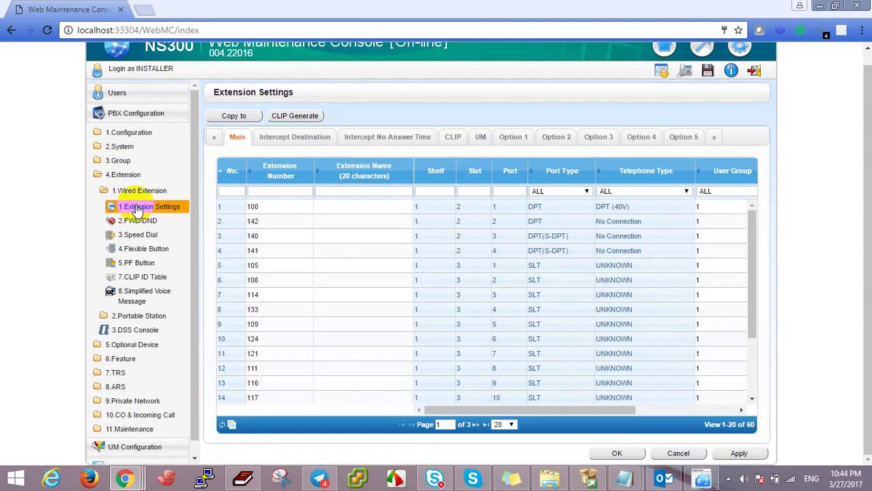
# Step: Enter 'Recep' as extension 100's Extension Name, then apply and confirm with OK
pyautogui.moveTo(752, 227); pyautogui.dragTo(755, 322)
pyautogui.click(755, 219)
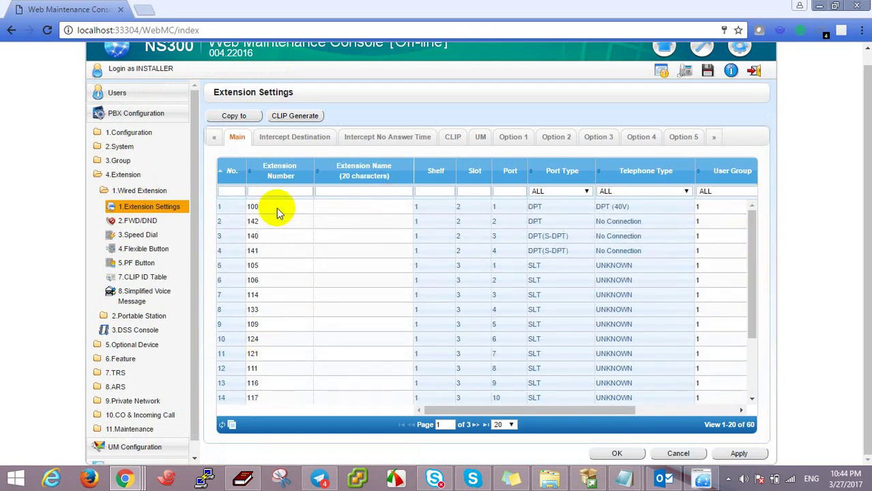
pyautogui.click(350, 206)
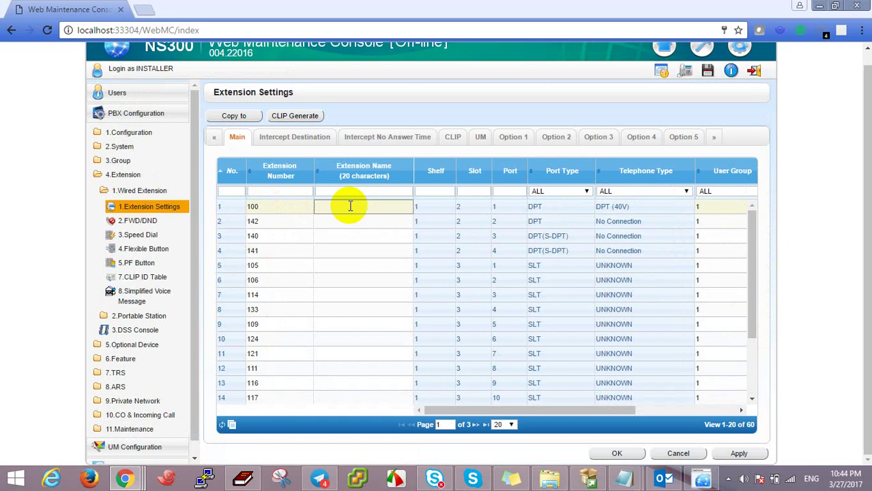
pyautogui.write('g')
pyautogui.press('BackSpace')
pyautogui.write('Re')
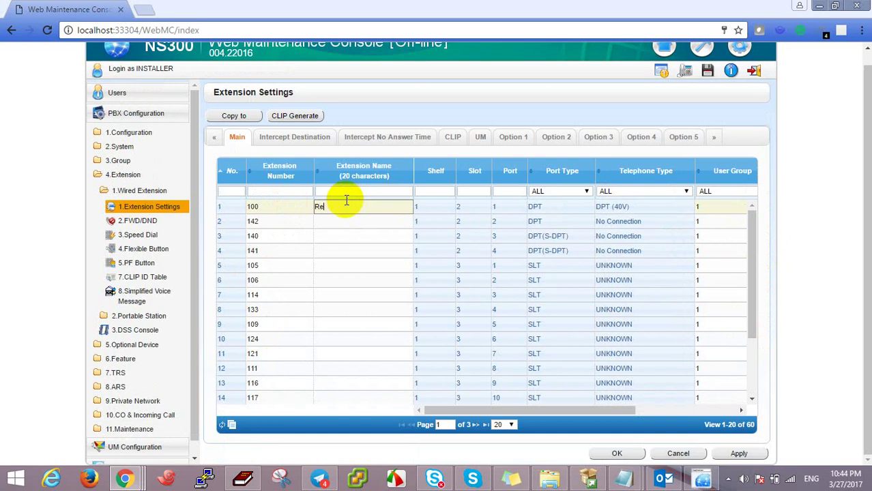
pyautogui.write('d')
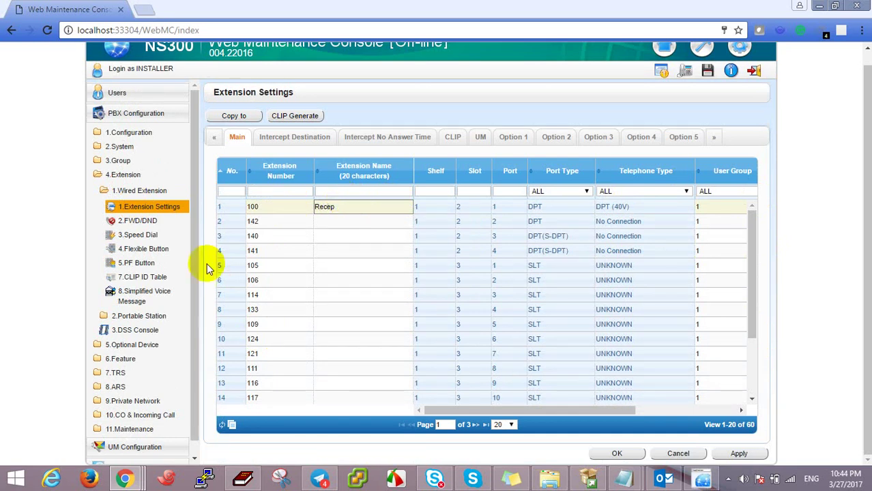
pyautogui.rightClick(745, 453)
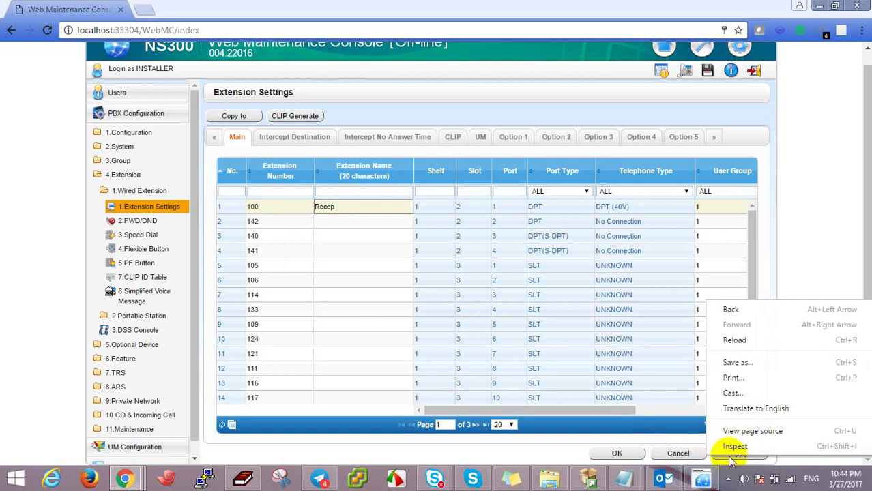
pyautogui.click(728, 460)
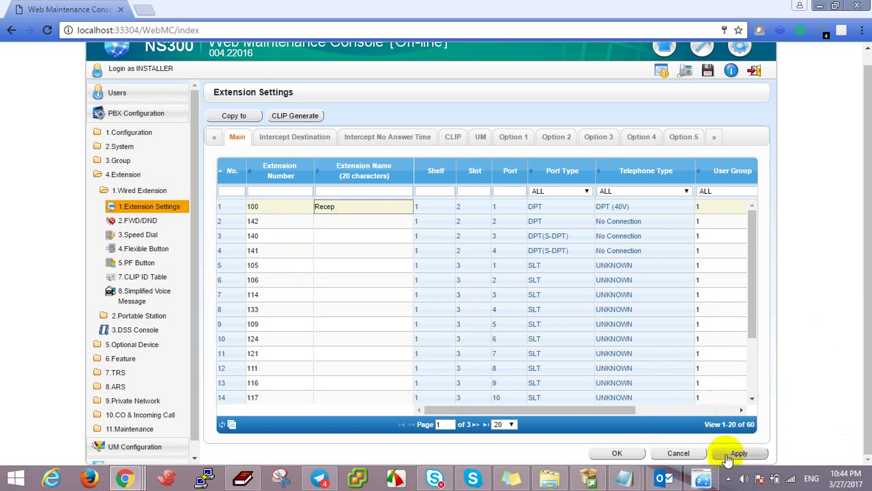
pyautogui.click(632, 456)
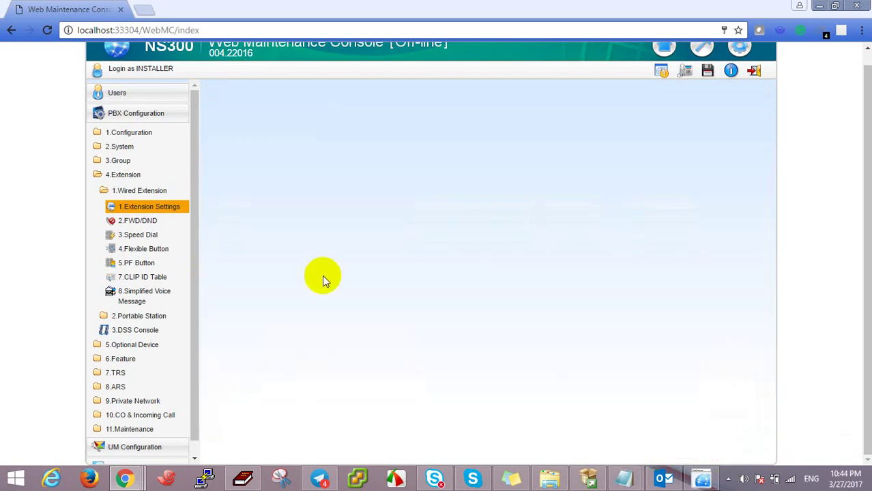
# Step: Open 10.CO & Incoming Call > 1.CO Line Settings and select CO line 1's name field
pyautogui.click(144, 415)
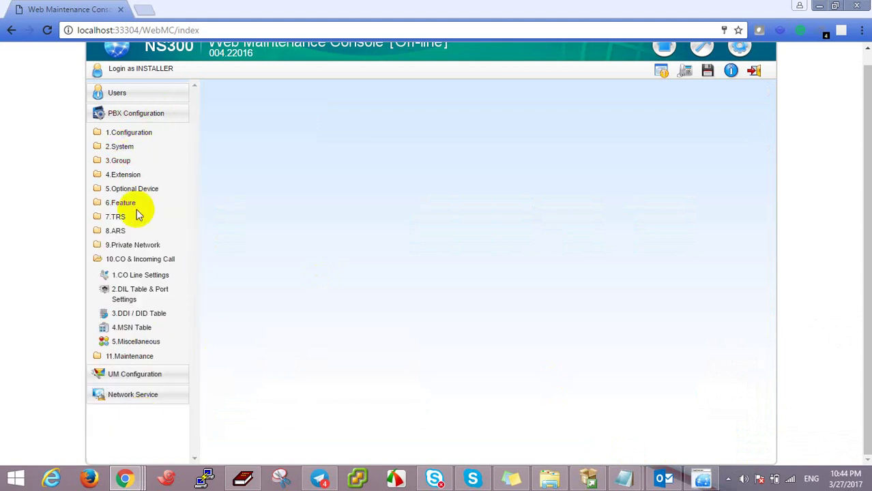
pyautogui.click(146, 277)
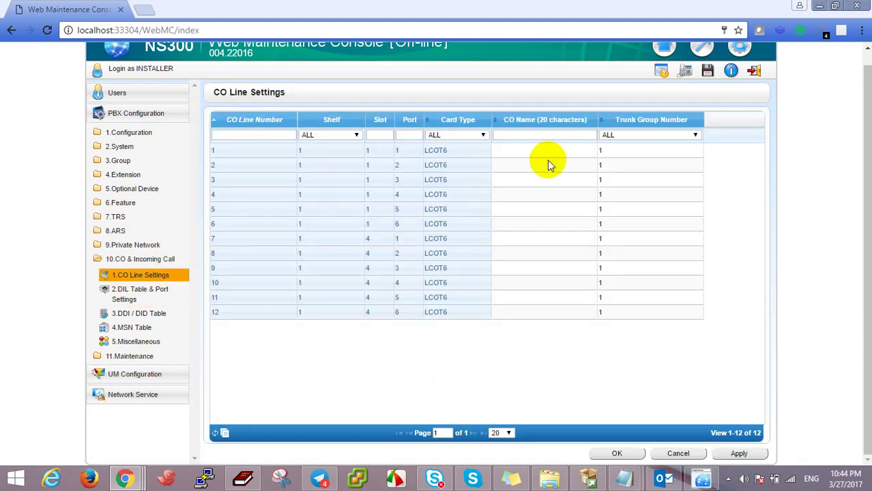
pyautogui.click(539, 152)
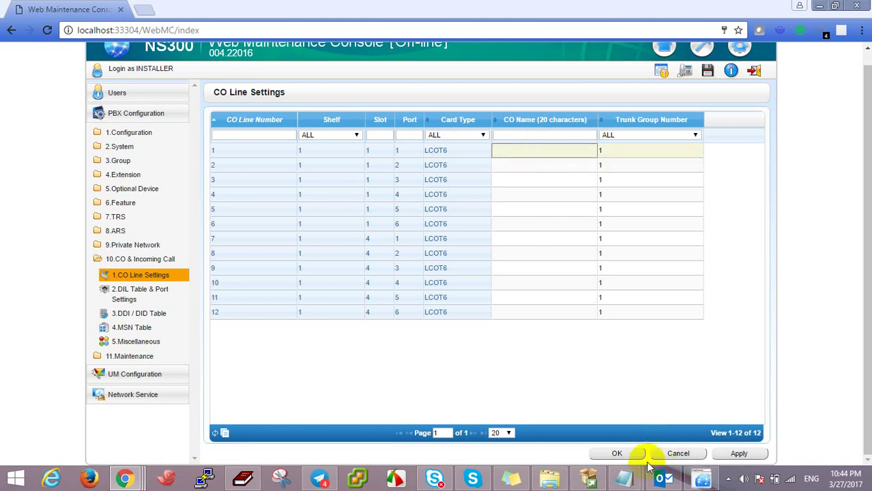
pyautogui.moveTo(624, 477)
pyautogui.click(729, 416)
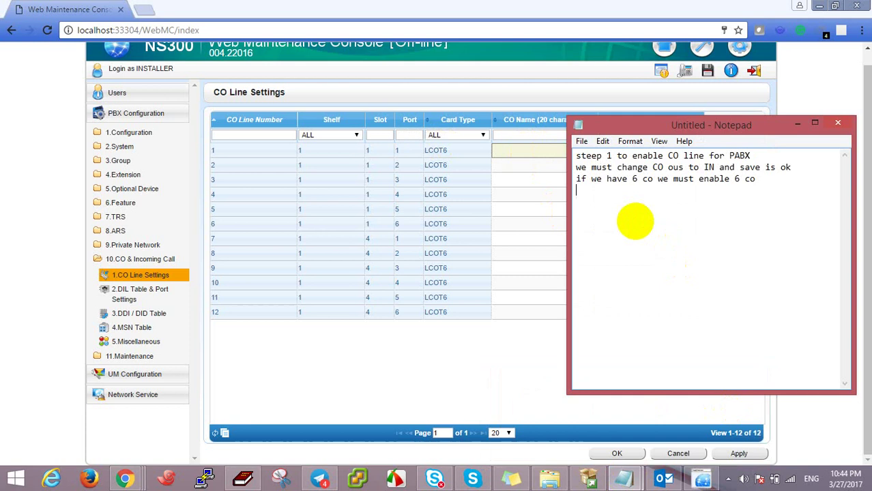
# Step: Add the note line 'put name of Co example' and put the example phone number on the line below
pyautogui.write('name ')
pyautogui.write('of ')
pyautogui.write('c')
pyautogui.press('BackSpace')
pyautogui.press('BackSpace')
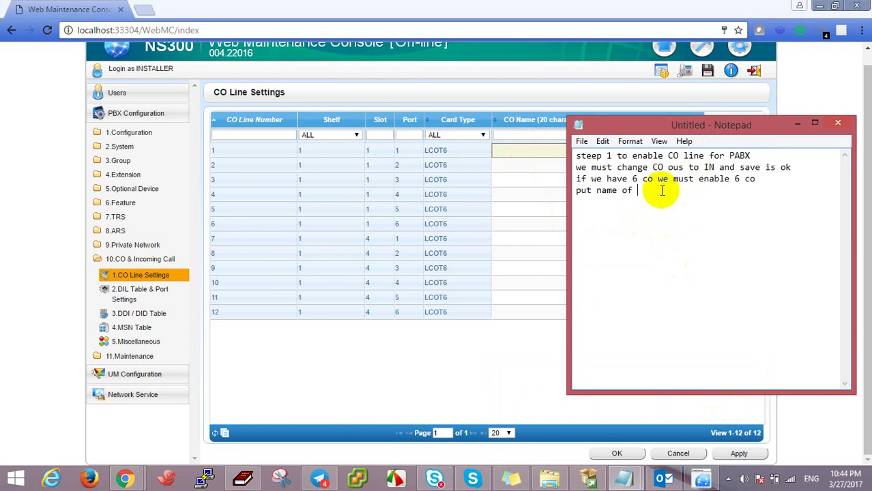
pyautogui.write('Co ex')
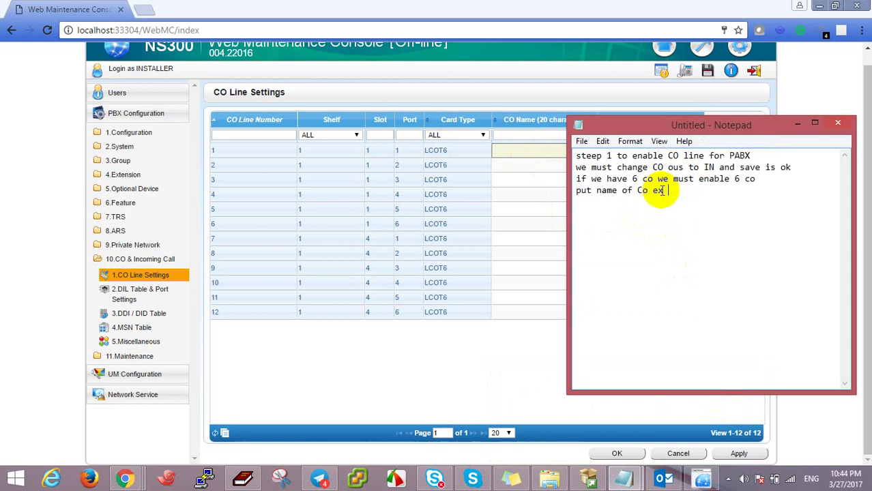
pyautogui.write('ample')
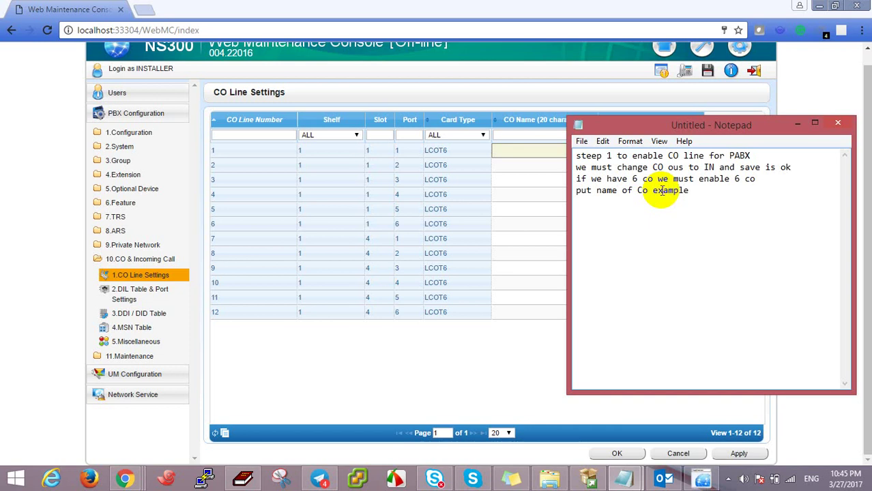
pyautogui.press('Return')
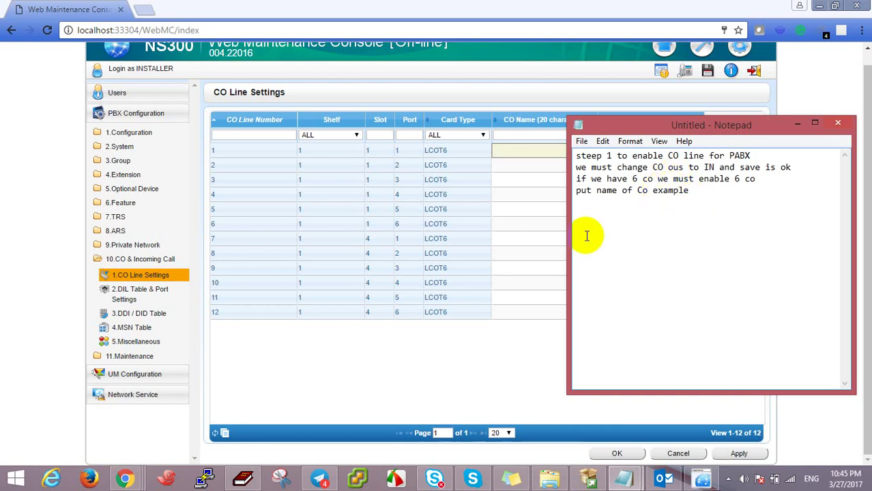
pyautogui.write('0')
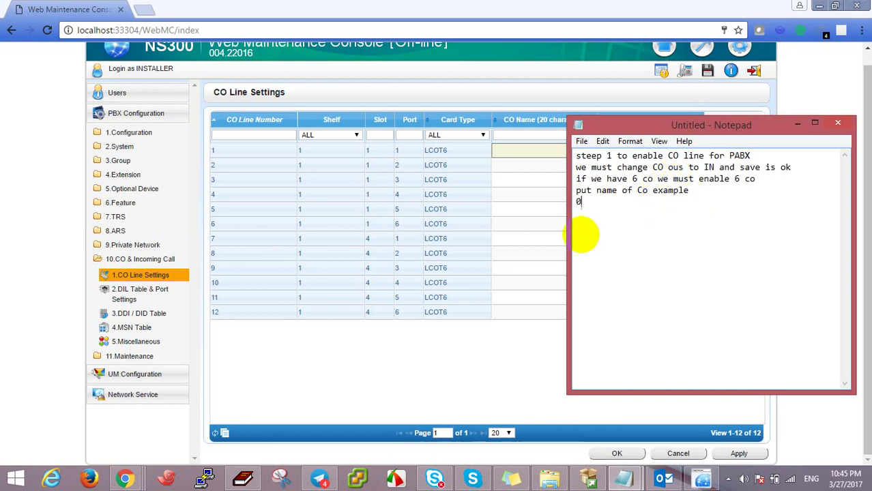
pyautogui.write('234445555')
# Step: Enter the example number as CO line 1's CO Name, then apply and confirm with OK
pyautogui.click(513, 157)
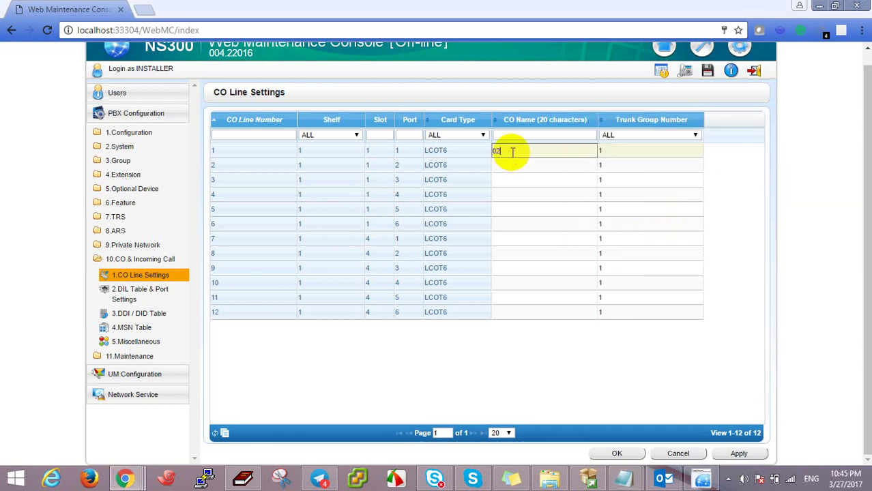
pyautogui.write('34445555')
pyautogui.click(652, 153)
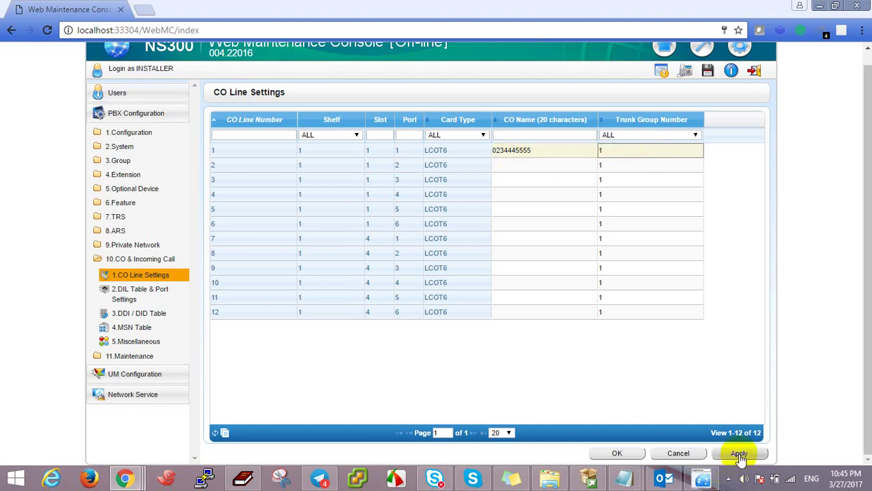
pyautogui.click(739, 454)
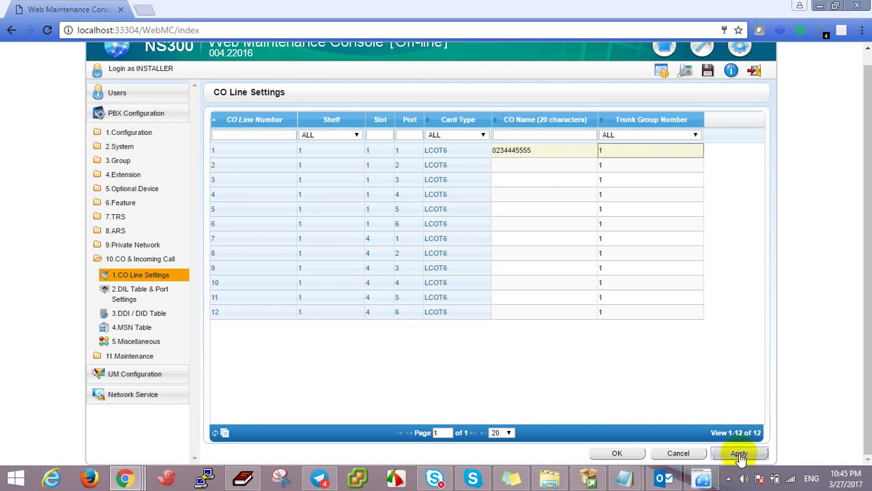
pyautogui.click(615, 454)
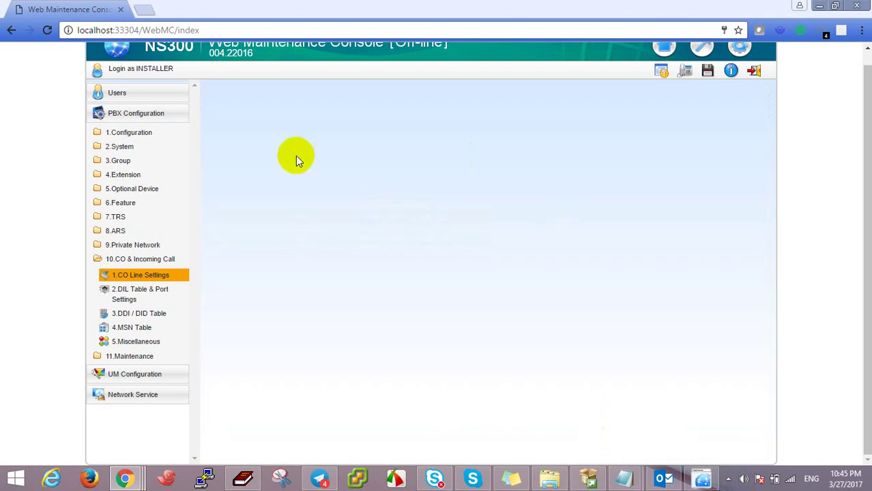
# Step: In DIL Table & Port Settings, set line 1's day destination to extension 101
pyautogui.click(121, 293)
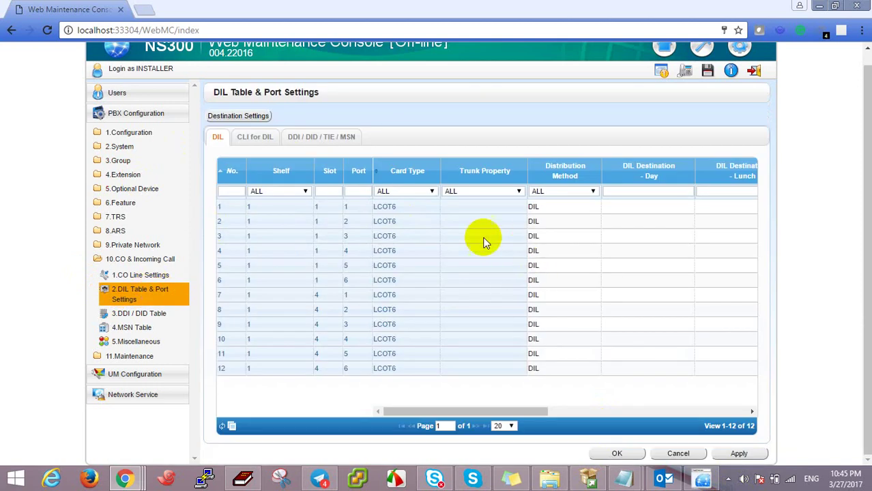
pyautogui.click(563, 209)
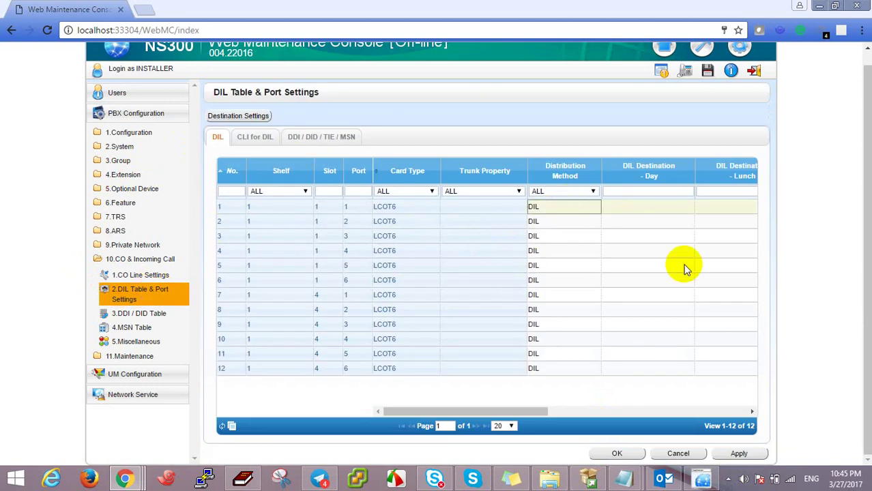
pyautogui.moveTo(522, 412); pyautogui.dragTo(575, 383)
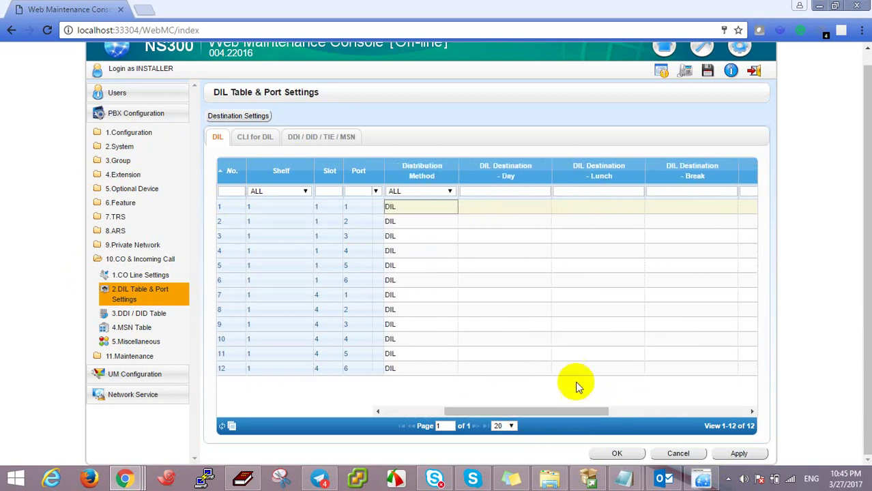
pyautogui.click(481, 208)
pyautogui.write('101')
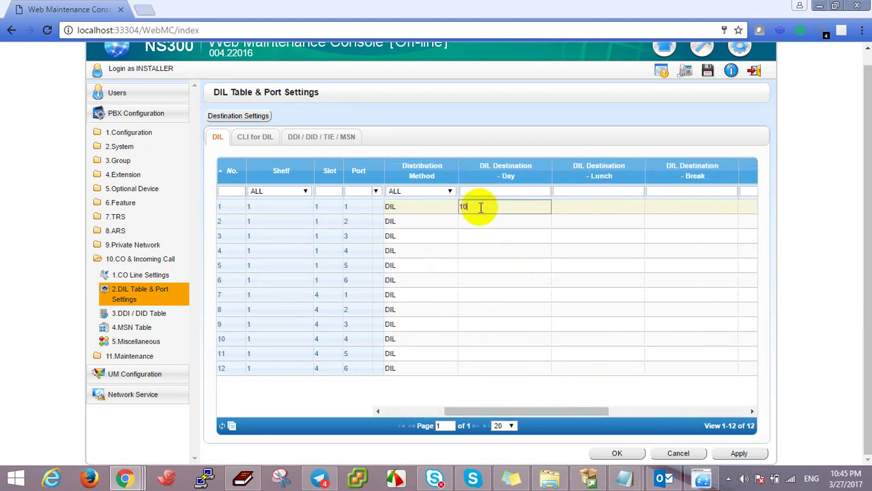
pyautogui.click(589, 206)
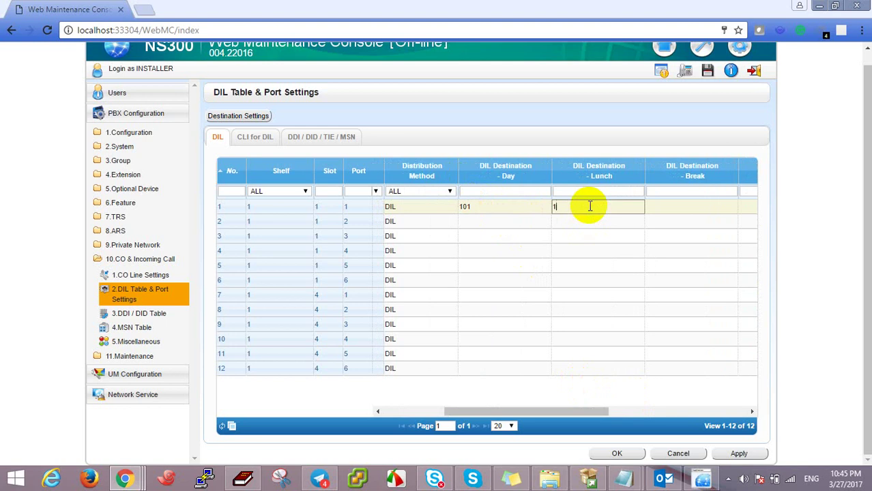
# Step: Set line 1's lunch, break and night DIL destinations to 101, then apply and save
pyautogui.click(668, 206)
pyautogui.write('101')
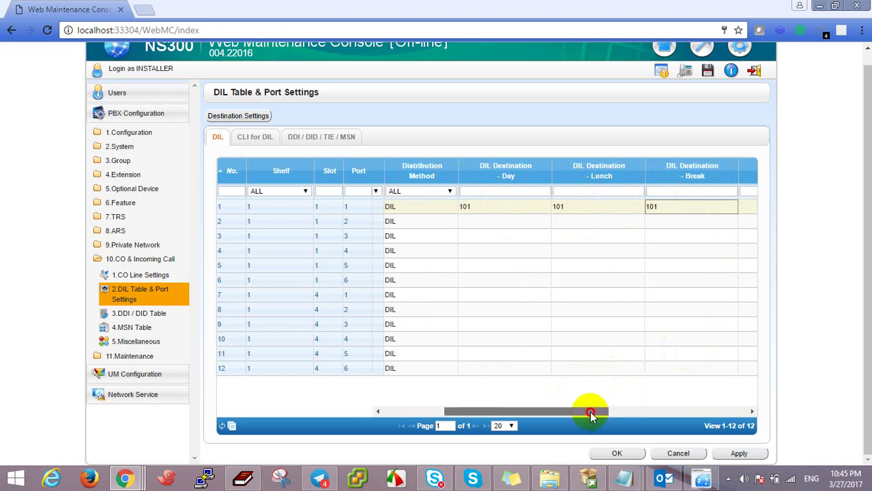
pyautogui.moveTo(590, 411); pyautogui.dragTo(637, 409)
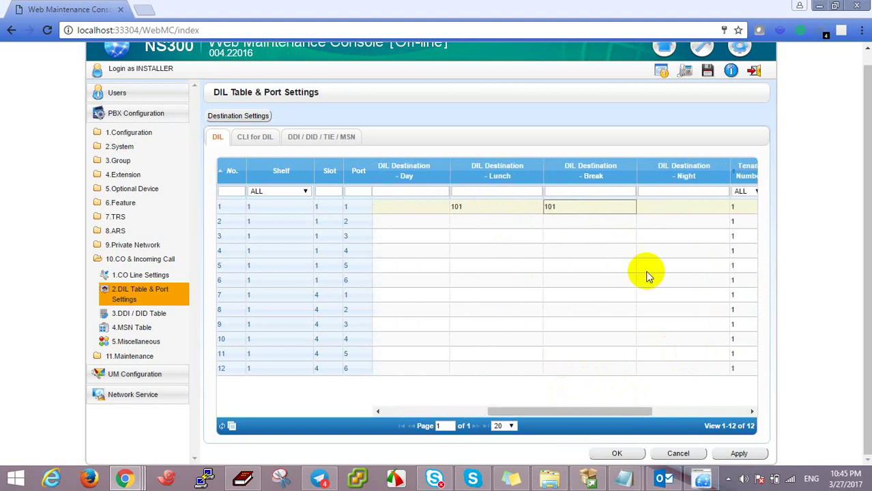
pyautogui.click(668, 209)
pyautogui.write('101')
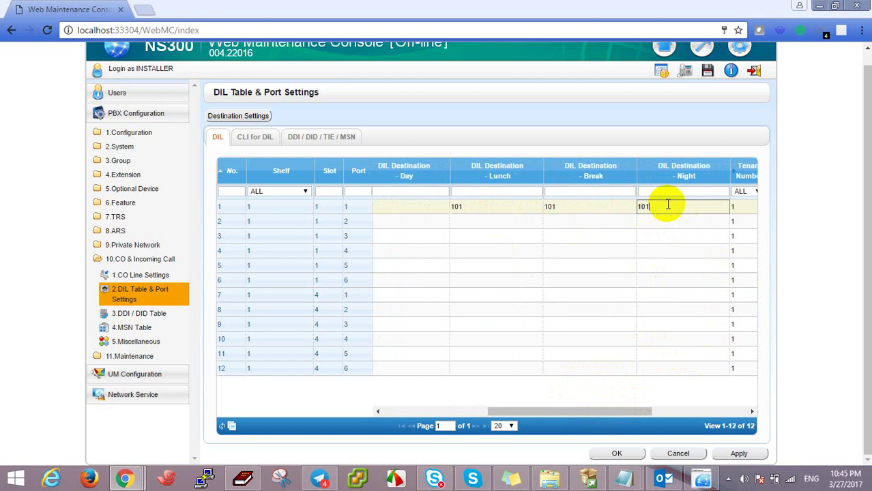
pyautogui.click(736, 453)
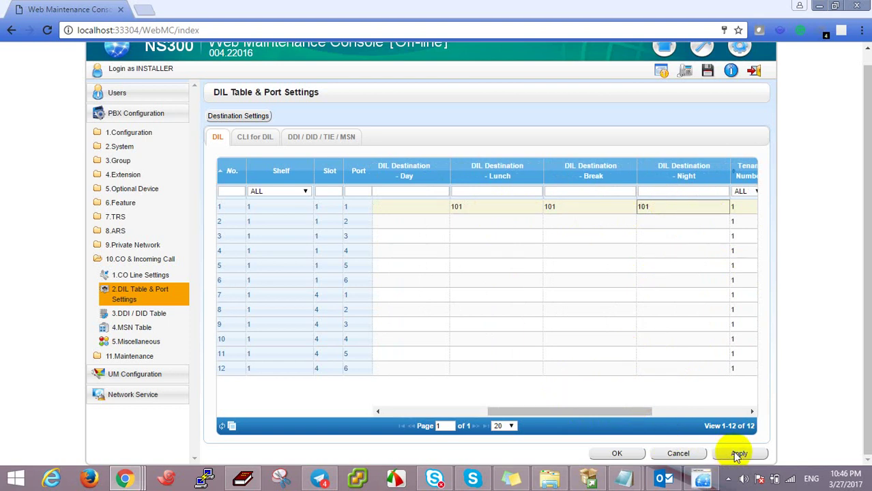
pyautogui.click(614, 455)
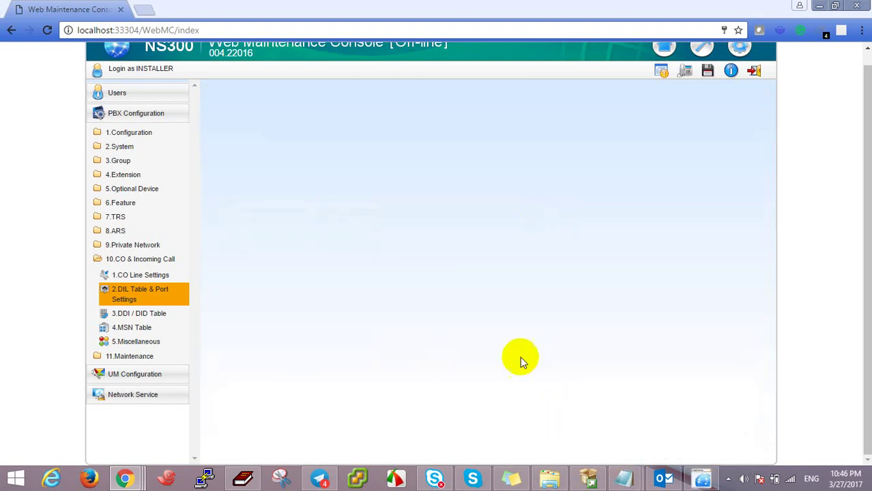
pyautogui.click(121, 174)
# Step: In Wired Extension > Extension Settings, change the first extension from 100 to 101 and dismiss the duplicate warning
pyautogui.click(145, 194)
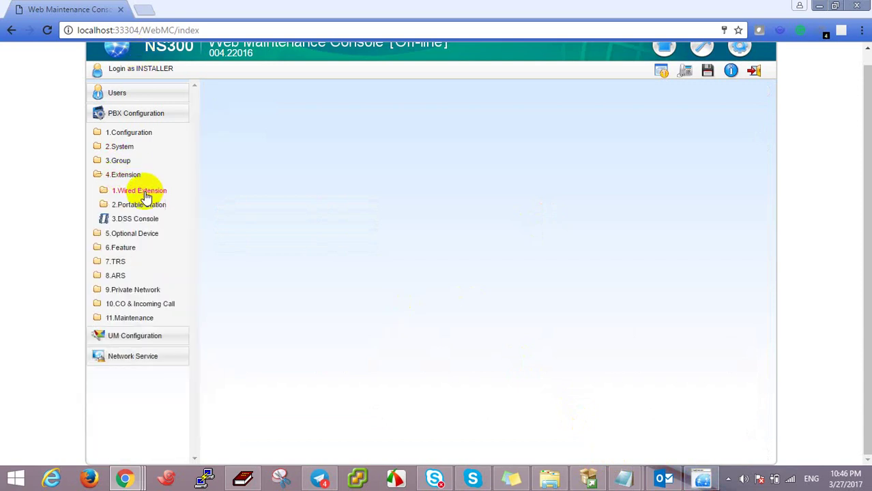
pyautogui.click(147, 191)
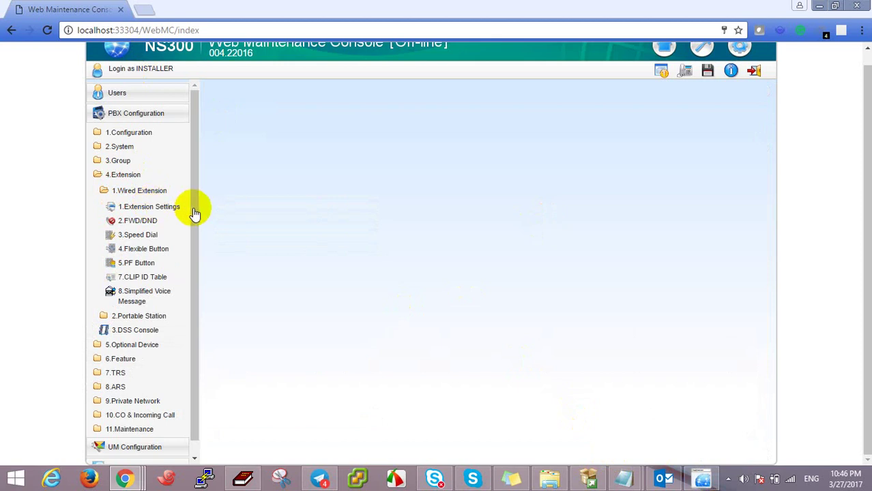
pyautogui.click(162, 208)
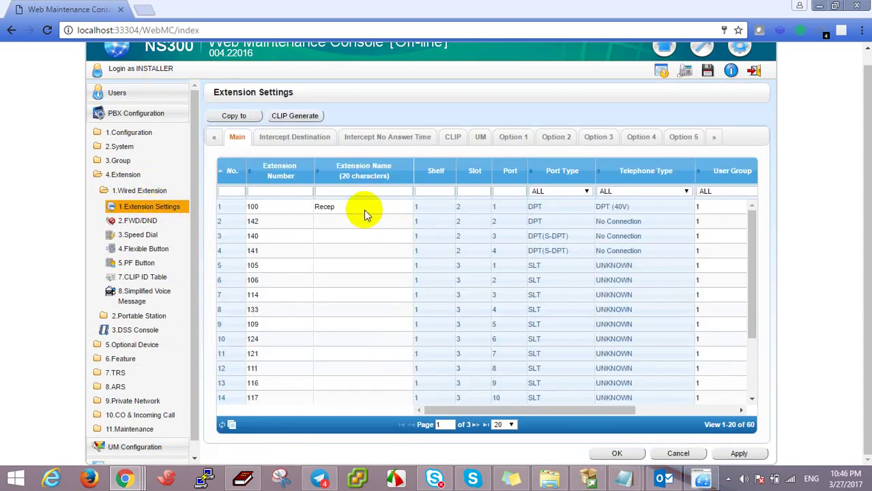
pyautogui.click(271, 206)
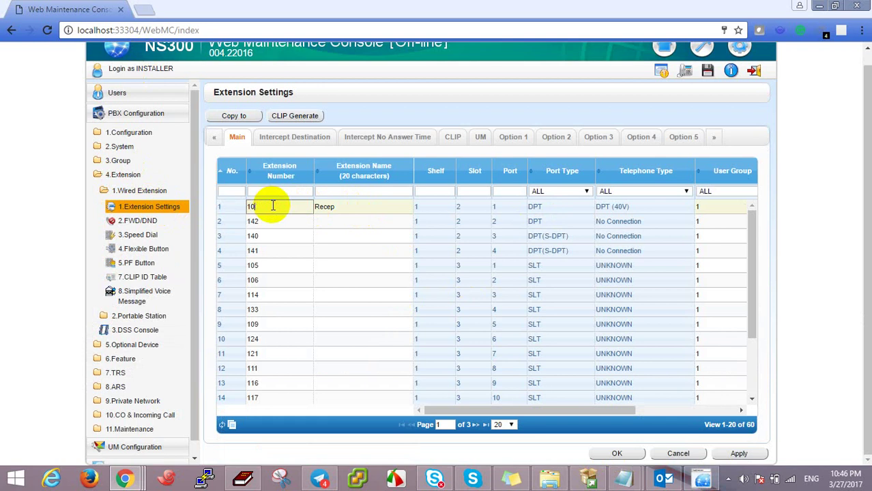
pyautogui.click(750, 454)
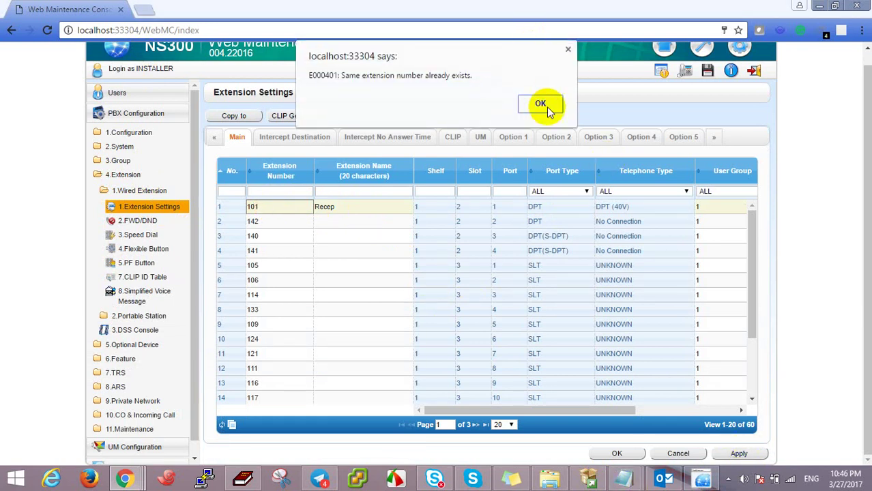
pyautogui.click(549, 105)
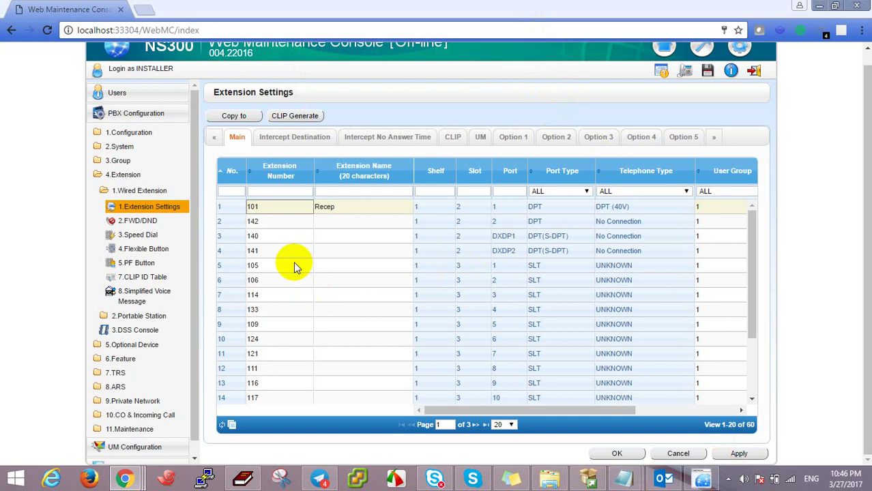
# Step: Clear row 18's clashing extension number 101, then apply and save the extension settings
pyautogui.click(339, 210)
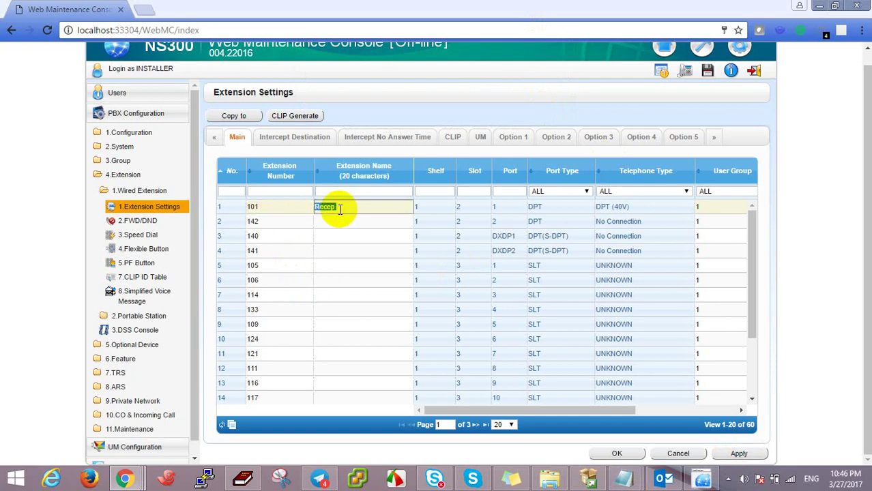
pyautogui.click(754, 273)
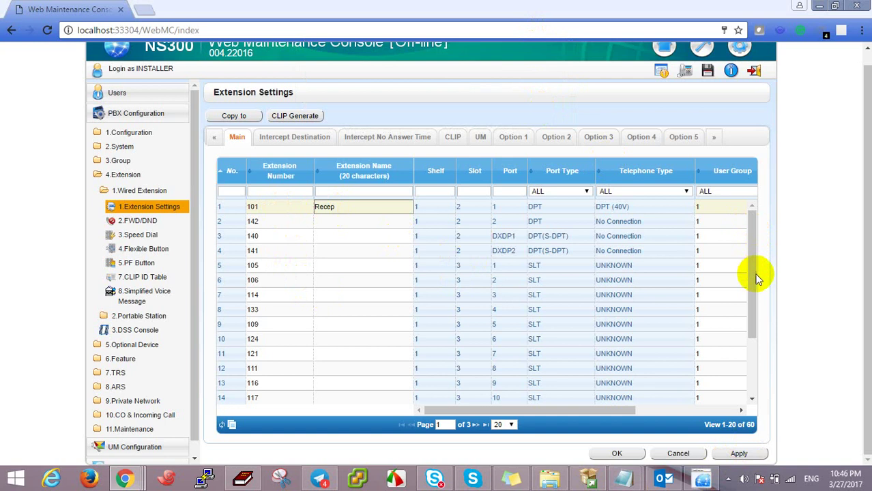
pyautogui.moveTo(756, 273); pyautogui.dragTo(745, 345)
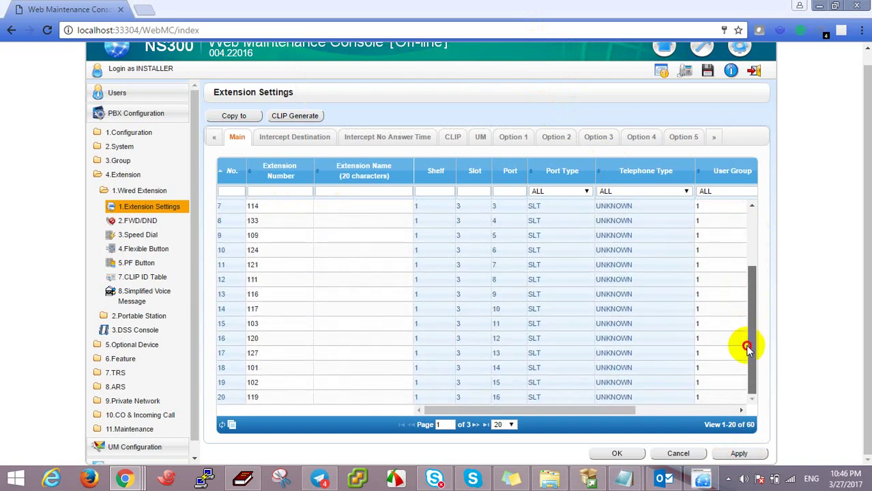
pyautogui.click(274, 373)
pyautogui.click(276, 373)
pyautogui.press('BackSpace')
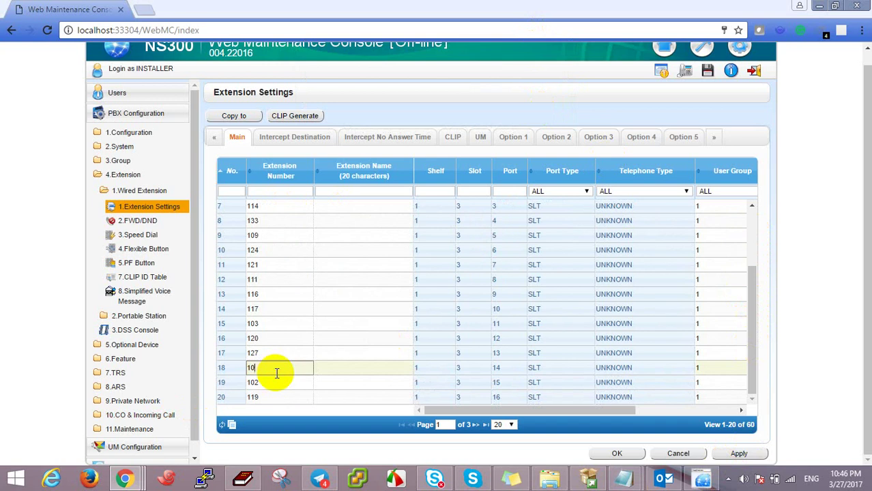
pyautogui.press('BackSpace')
pyautogui.press('BackSpace')
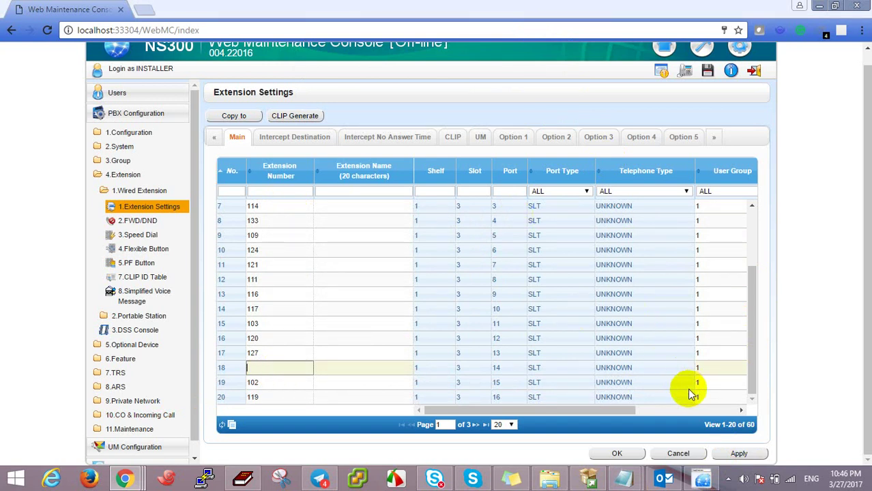
pyautogui.moveTo(753, 304); pyautogui.dragTo(741, 230)
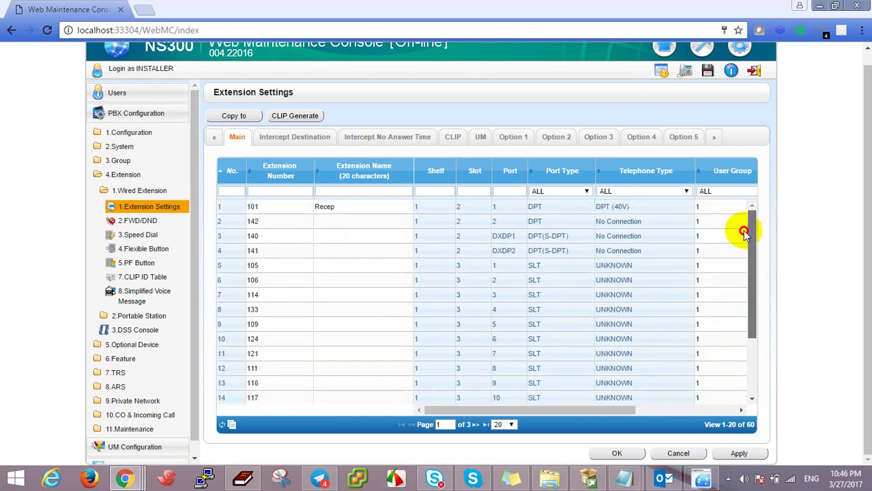
pyautogui.click(740, 453)
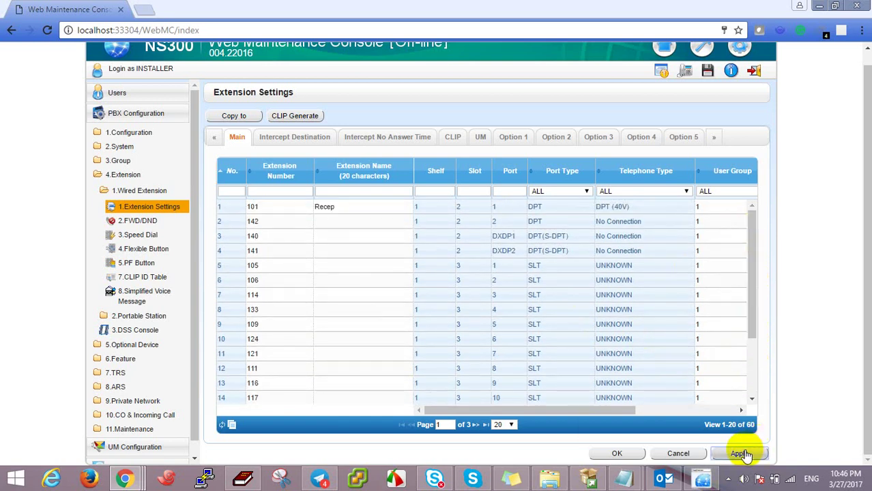
pyautogui.click(616, 454)
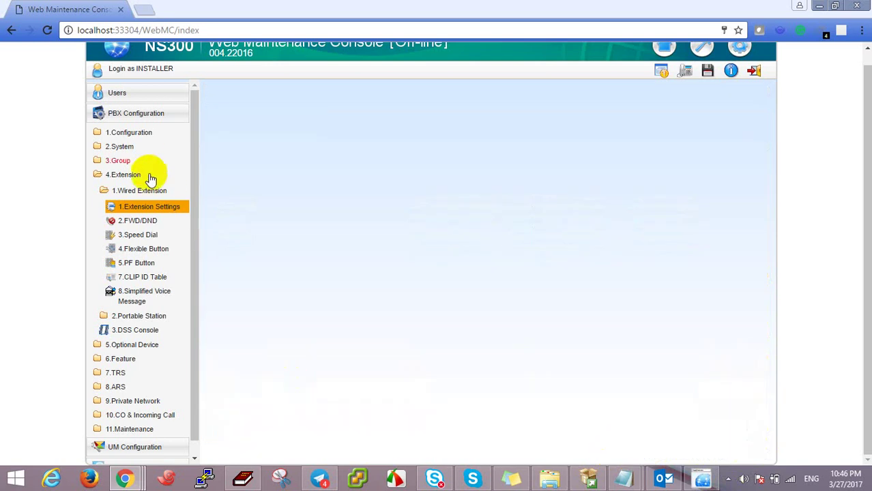
pyautogui.click(149, 211)
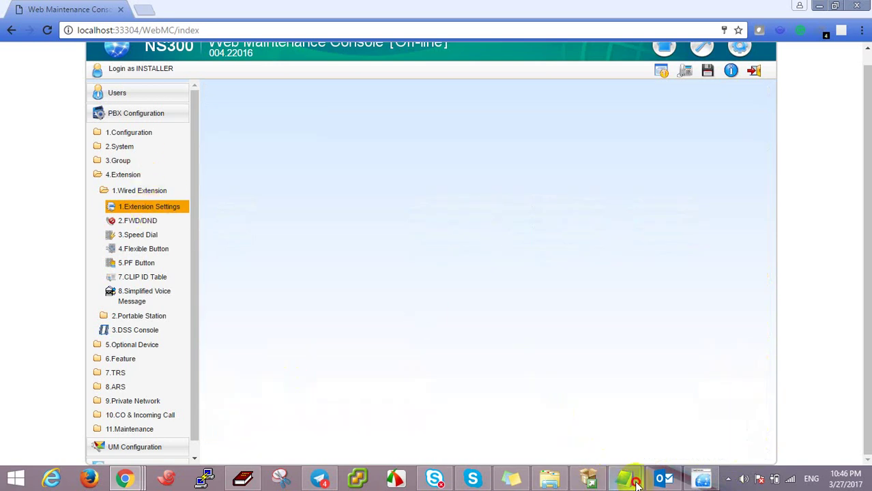
# Step: In Notepad, start a new line reading 'now if out site co all to this number'
pyautogui.moveTo(633, 473)
pyautogui.click(701, 437)
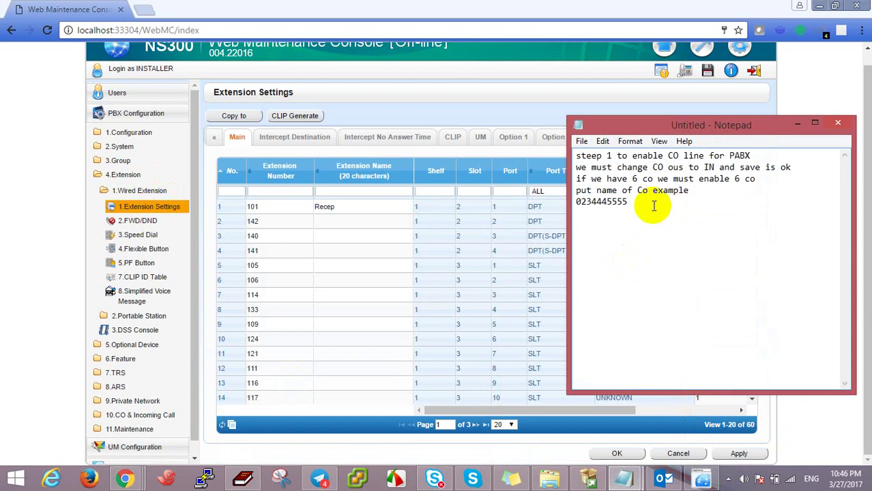
pyautogui.press('Return')
pyautogui.write('now if out site co')
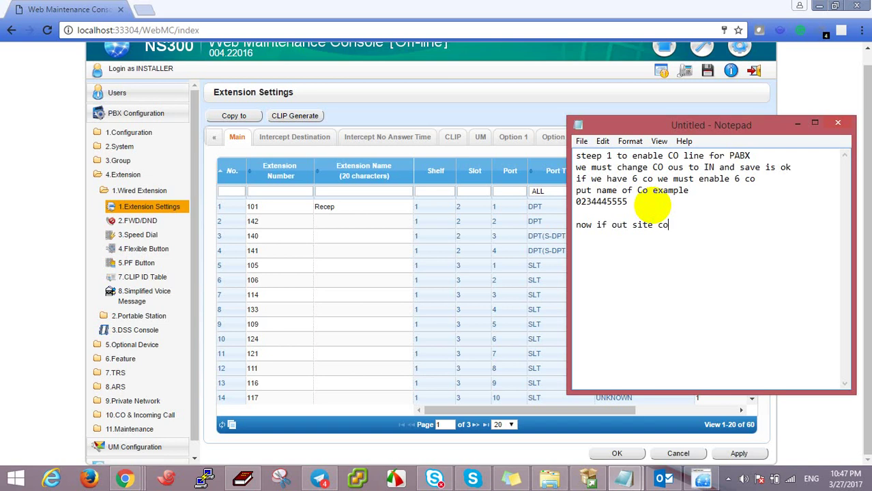
pyautogui.press('BackSpace')
pyautogui.write('all f')
pyautogui.press('BackSpace')
pyautogui.write('to')
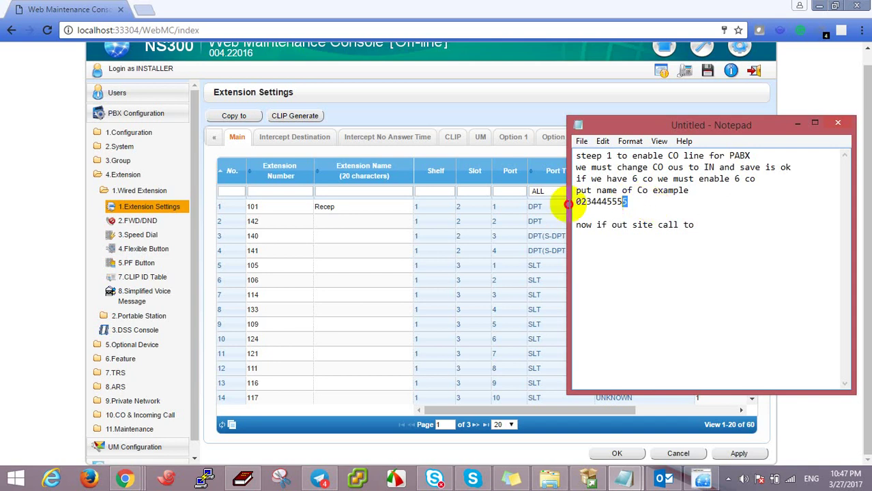
pyautogui.click(581, 213)
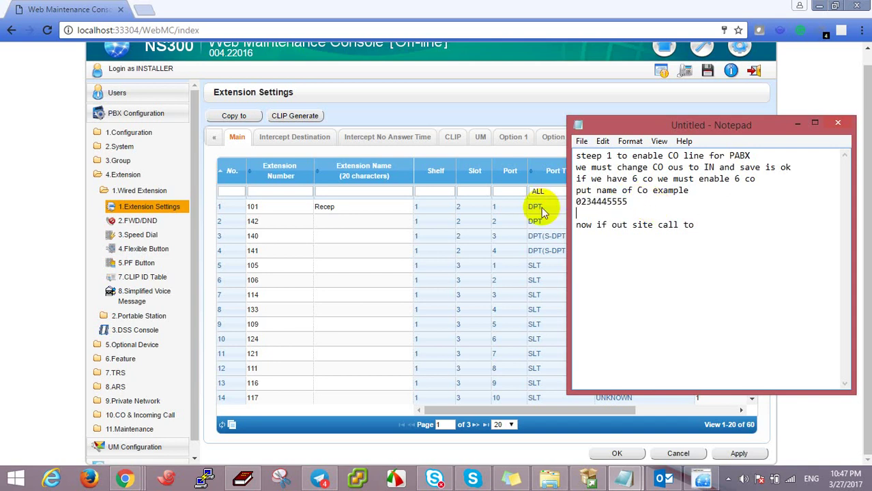
pyautogui.click(710, 222)
pyautogui.write('this number')
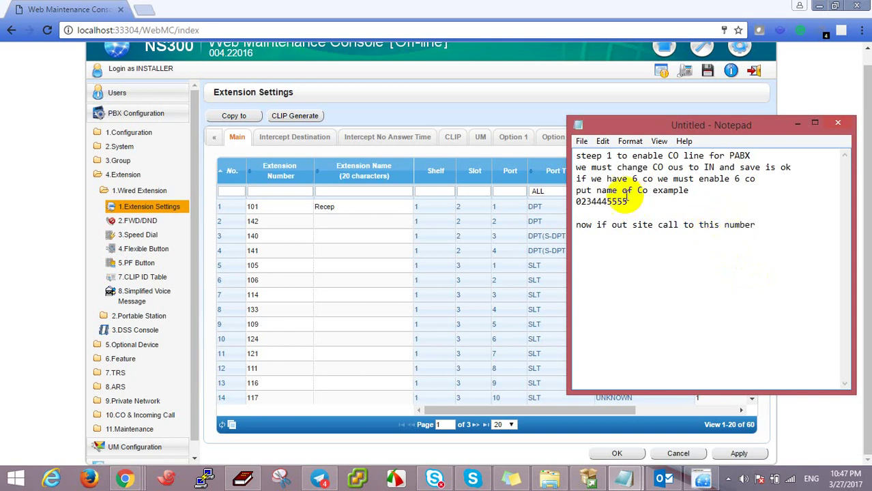
# Step: Copy the example number into the sentence, finish it with 'it will ring to extension number 101', and add 'ok thank'
pyautogui.click(631, 201)
pyautogui.moveTo(632, 201); pyautogui.dragTo(577, 200)
pyautogui.hotkey('ctrl', 'c')
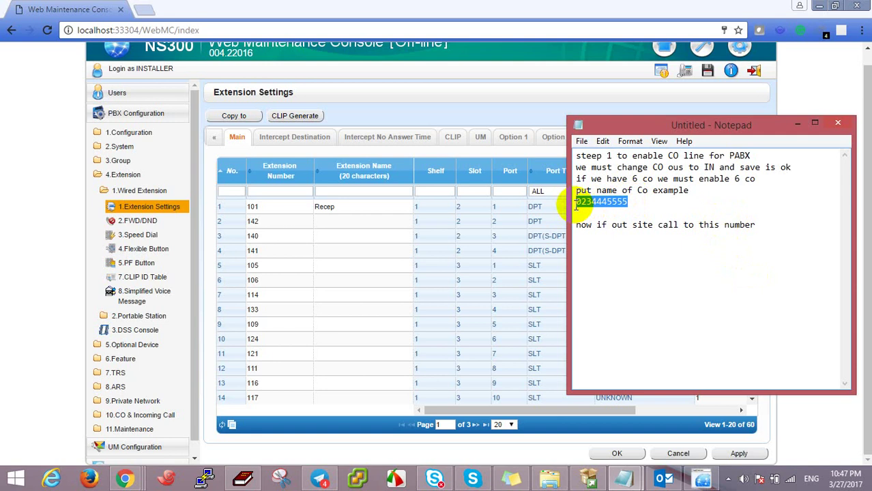
pyautogui.click(780, 227)
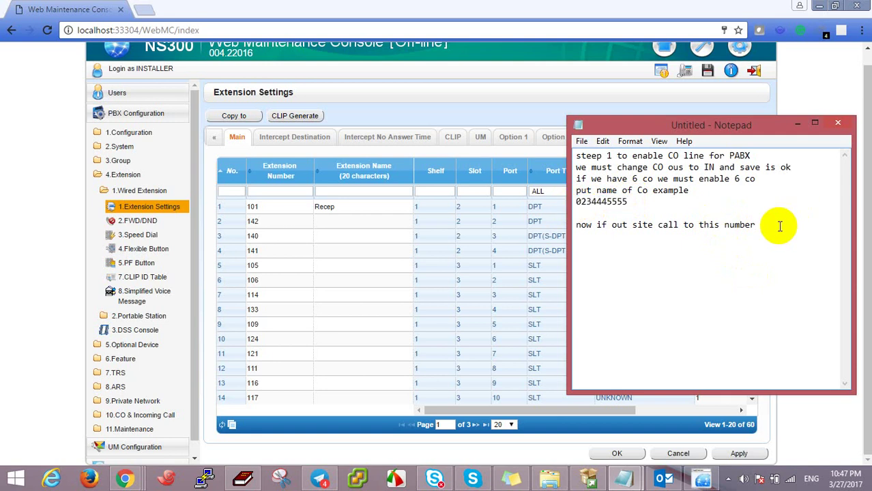
pyautogui.hotkey('ctrl', 'v')
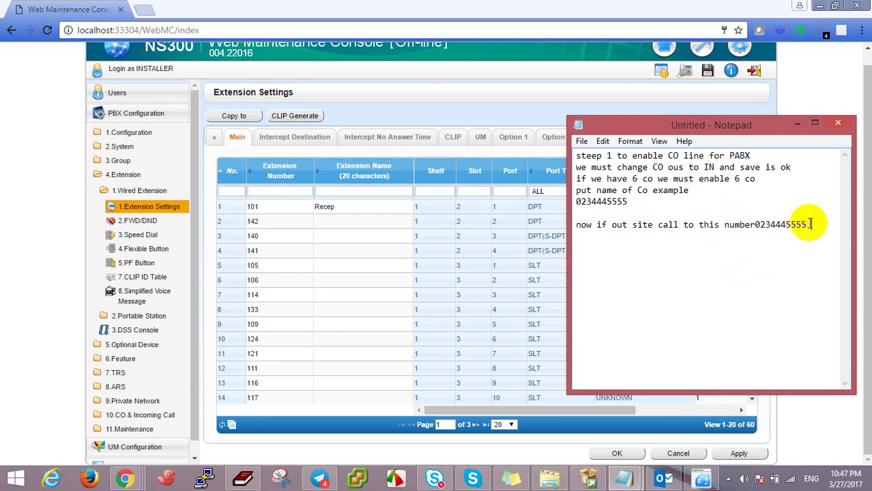
pyautogui.write('it will ring to extens')
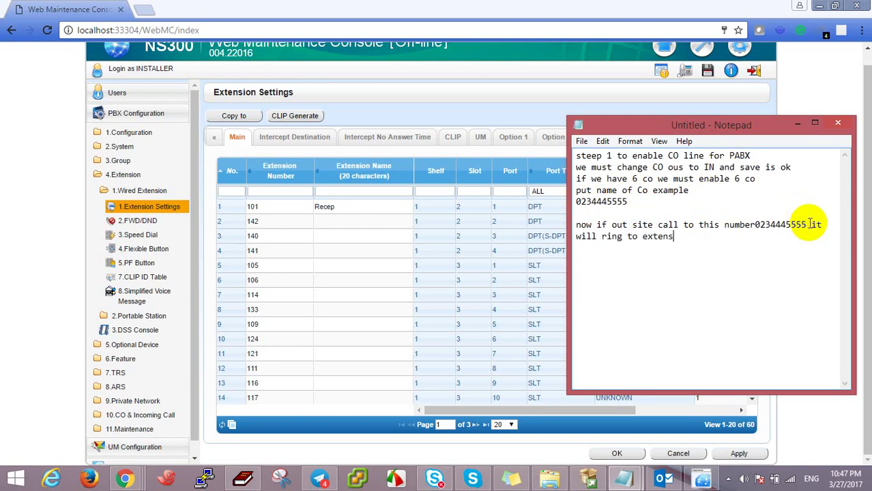
pyautogui.write('ion ')
pyautogui.write('number')
pyautogui.write(' `0')
pyautogui.press('BackSpace')
pyautogui.press('BackSpace')
pyautogui.write('101')
pyautogui.press('Return')
pyautogui.press('Return')
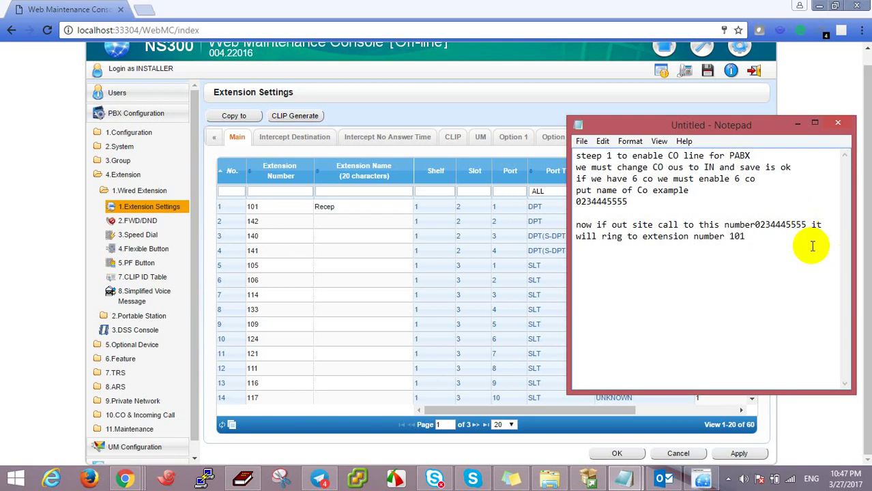
pyautogui.write('ok thank')
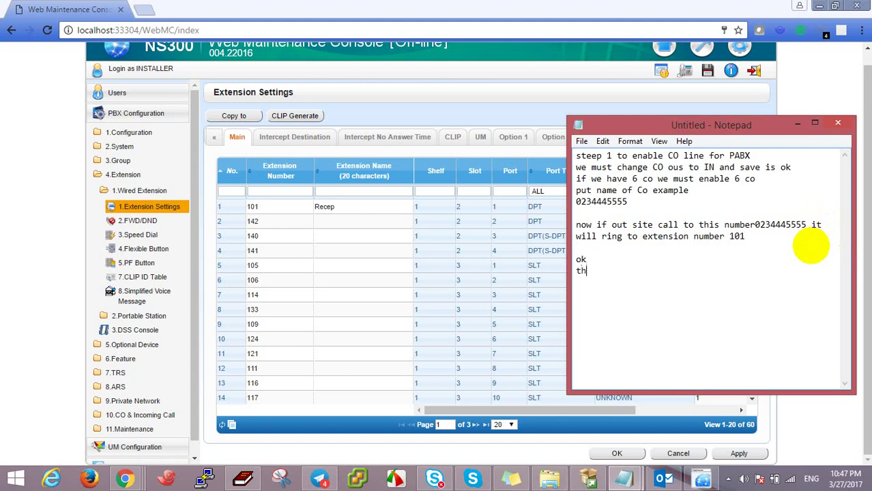